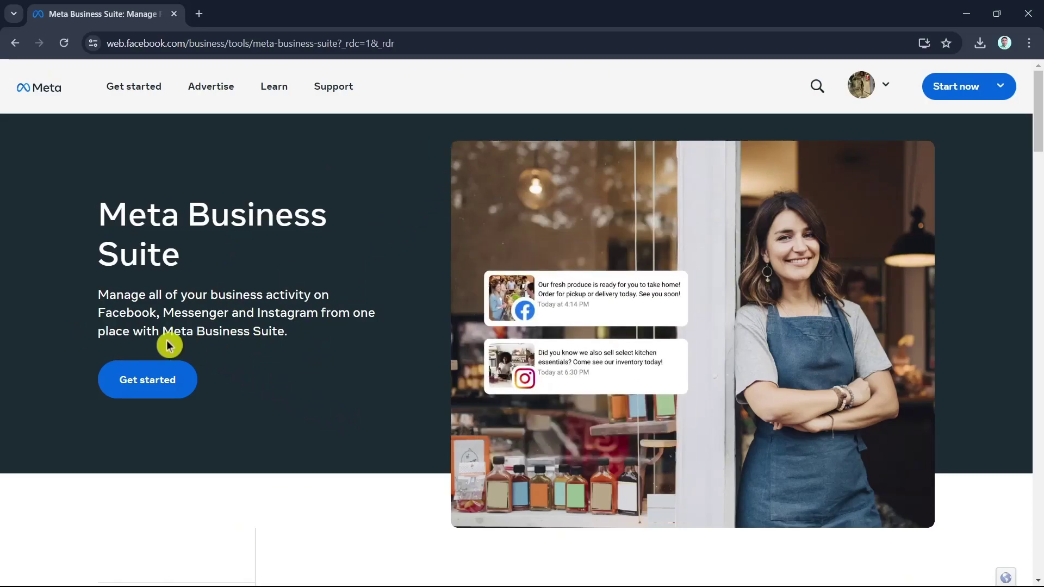
- Open Meta Business Suite in a new tab and dismiss the notification prompt and welcome pop-up
click(164, 392)
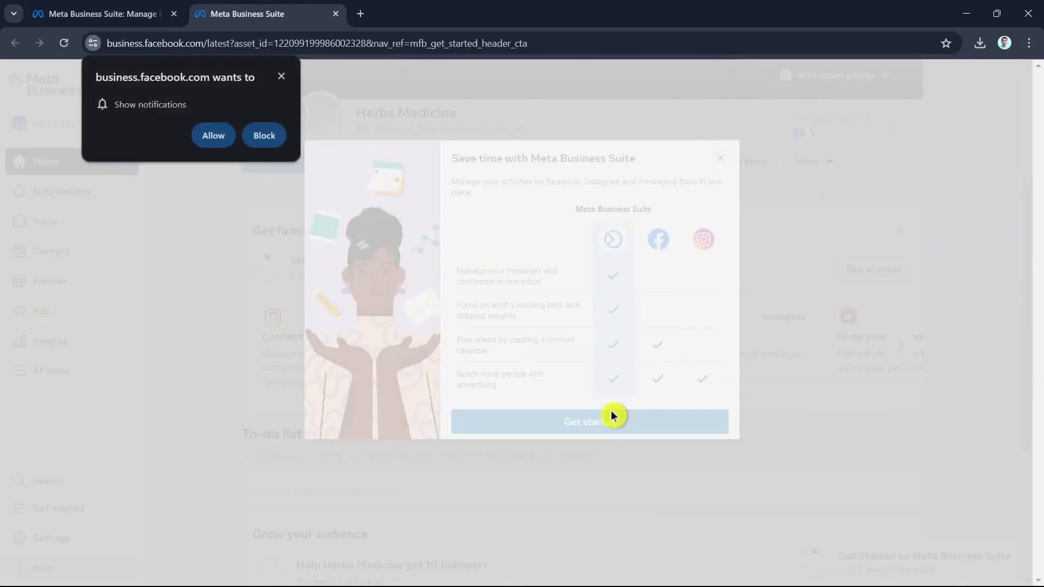
click(281, 80)
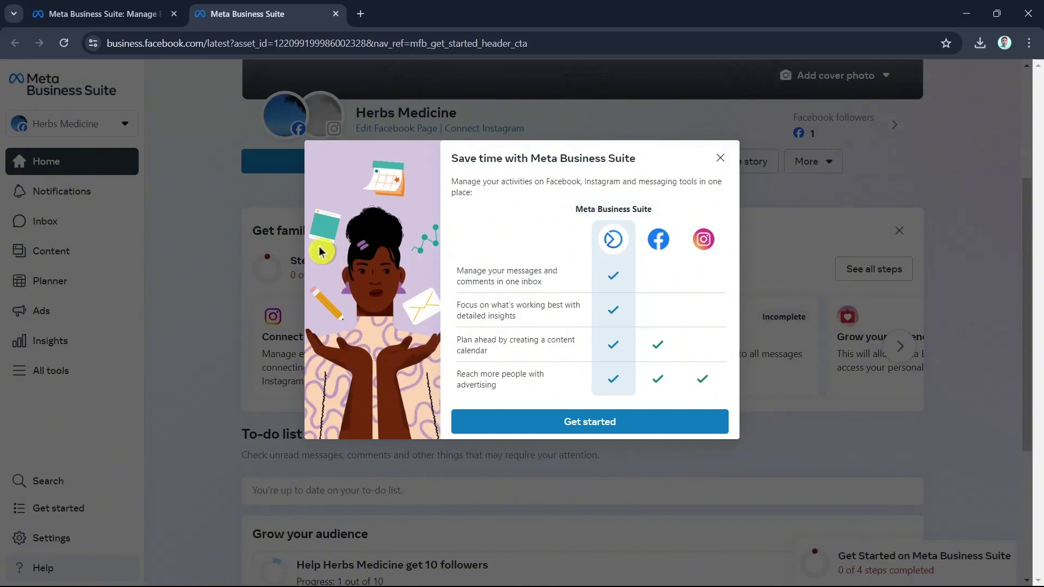
click(720, 159)
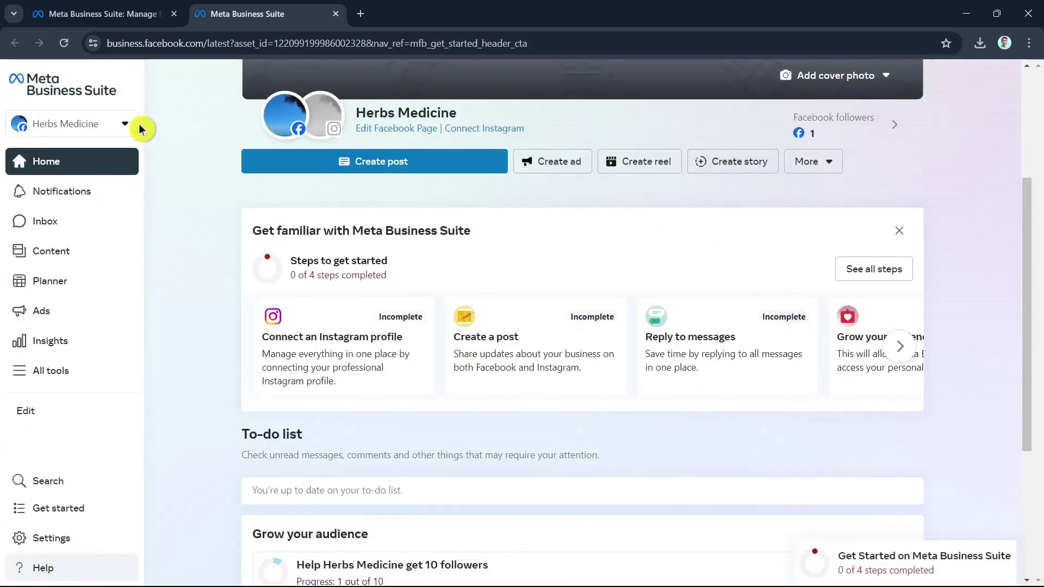
- Open the Herbs Medicine asset switcher to list the account's Facebook Pages
click(117, 128)
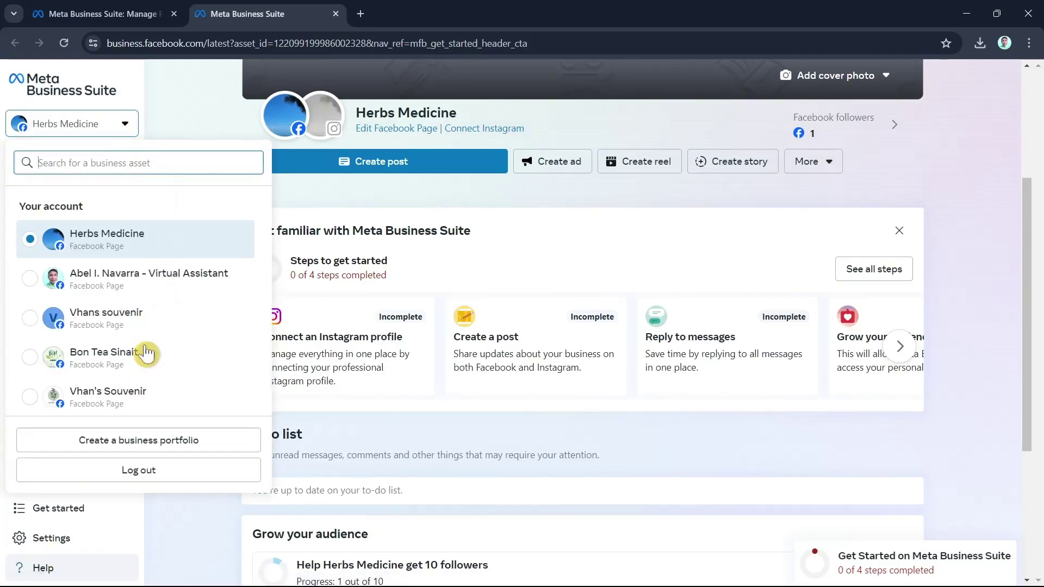
click(174, 545)
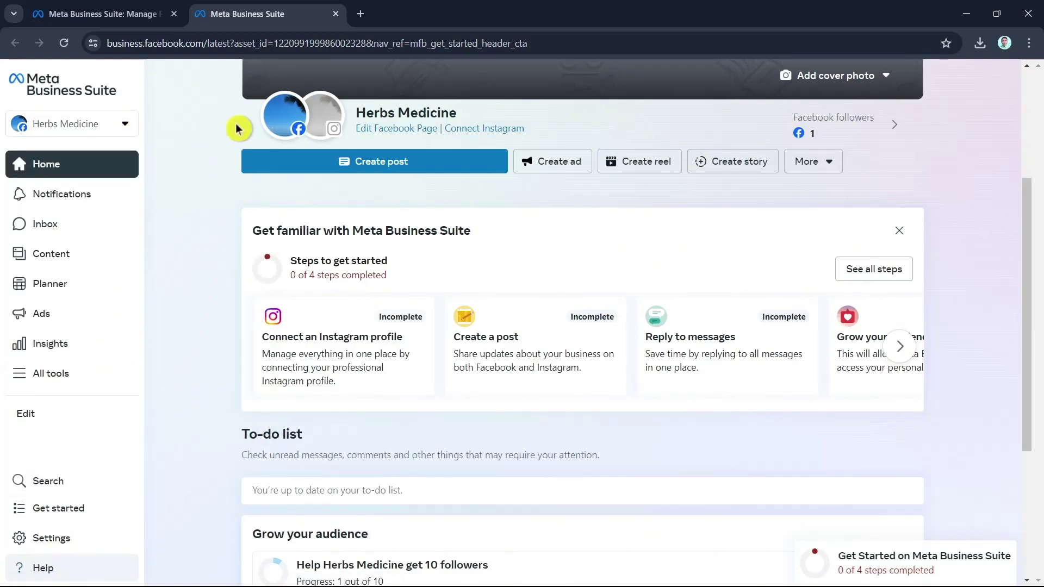
drag(112, 45, 175, 44)
click(191, 175)
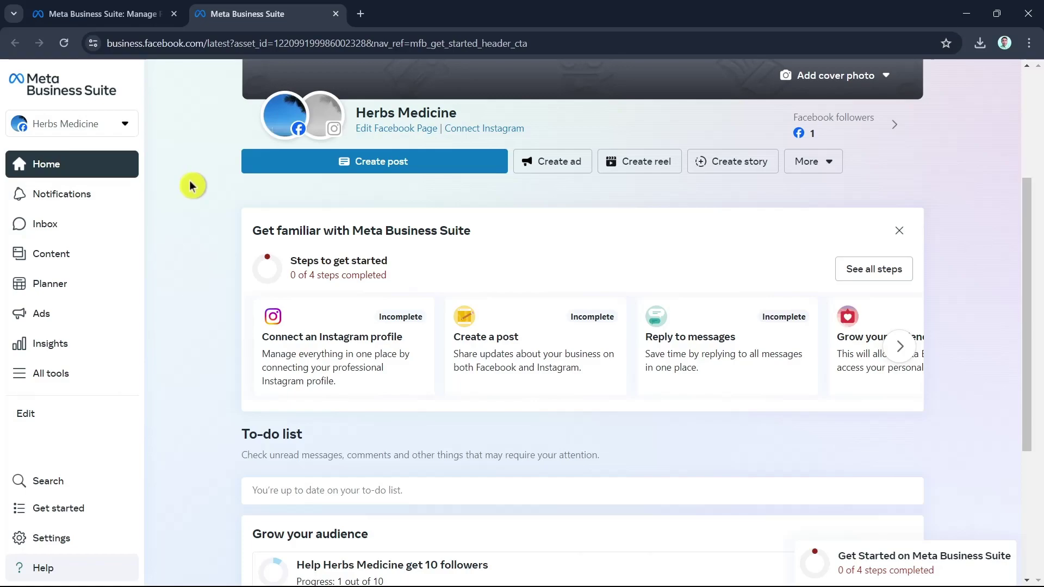
click(125, 126)
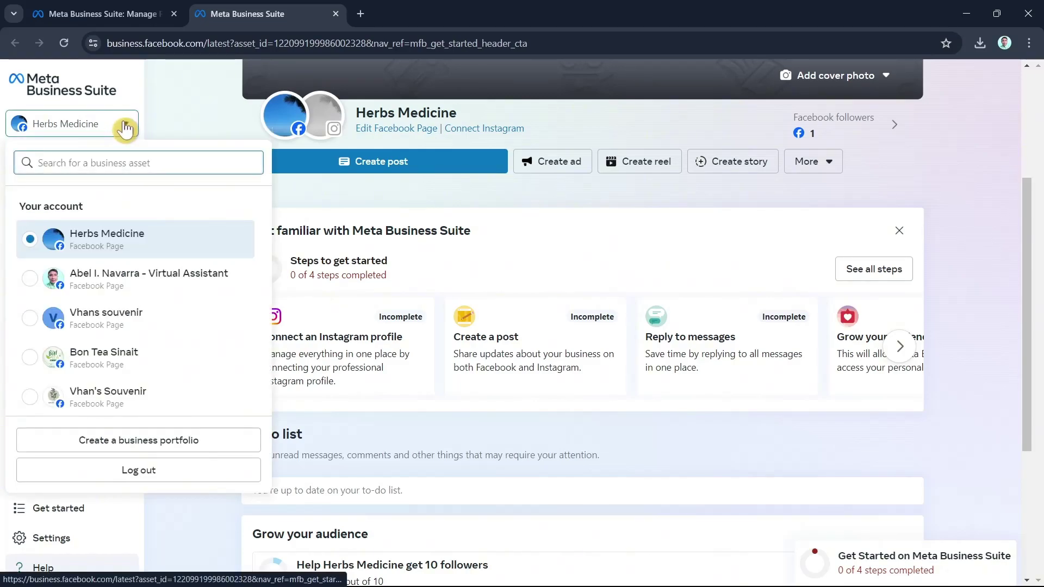
- Start a business portfolio named 'Quick How To' and autofill the admin's name and email
click(159, 449)
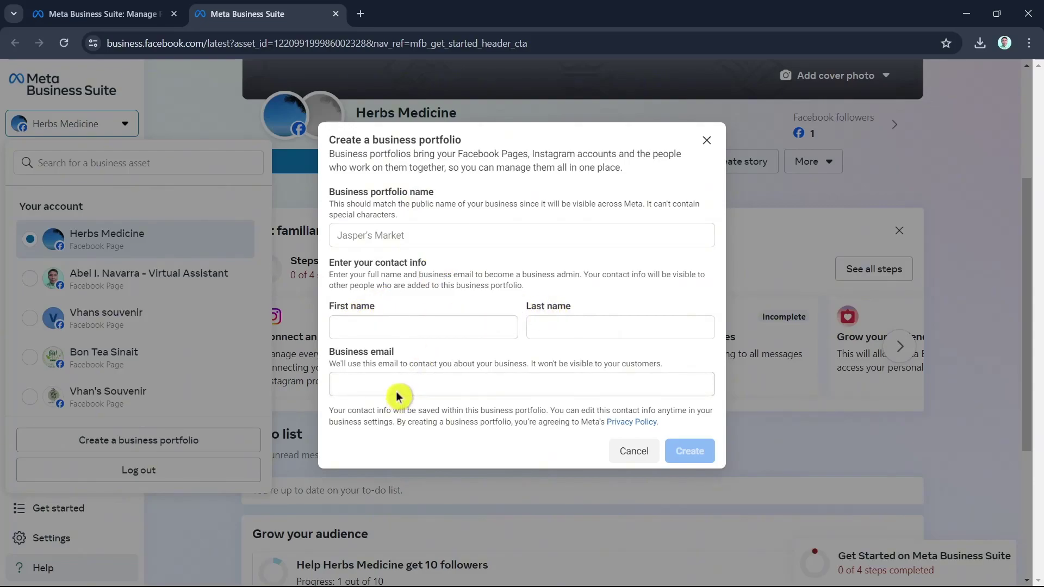
click(389, 237)
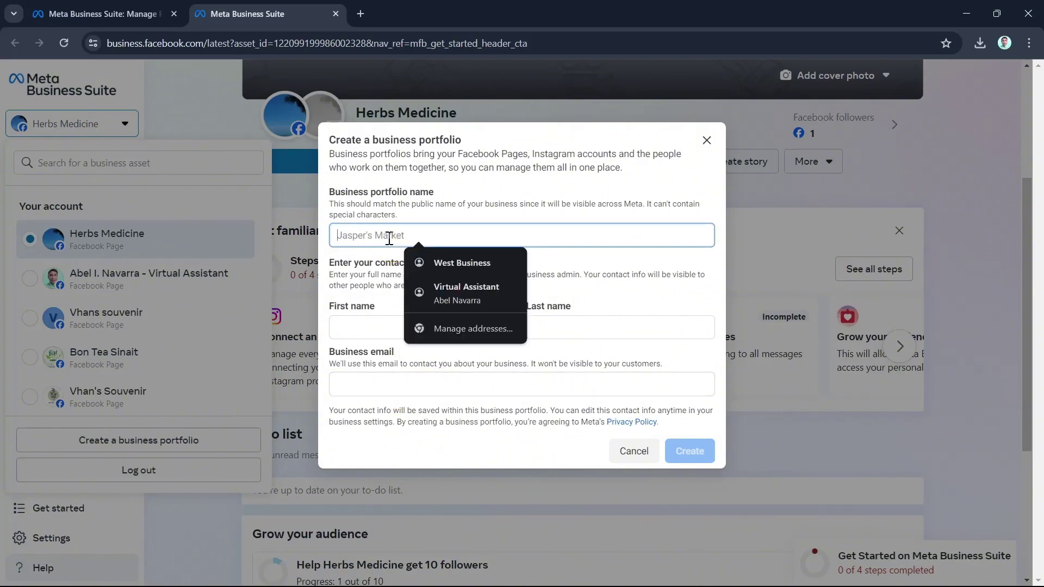
text(Qui)
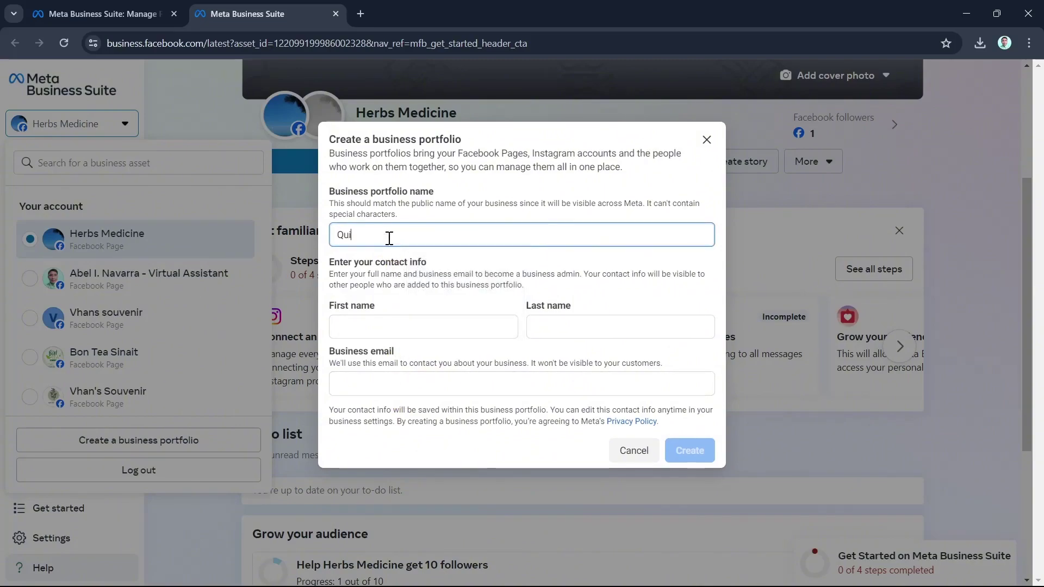
text(ck H)
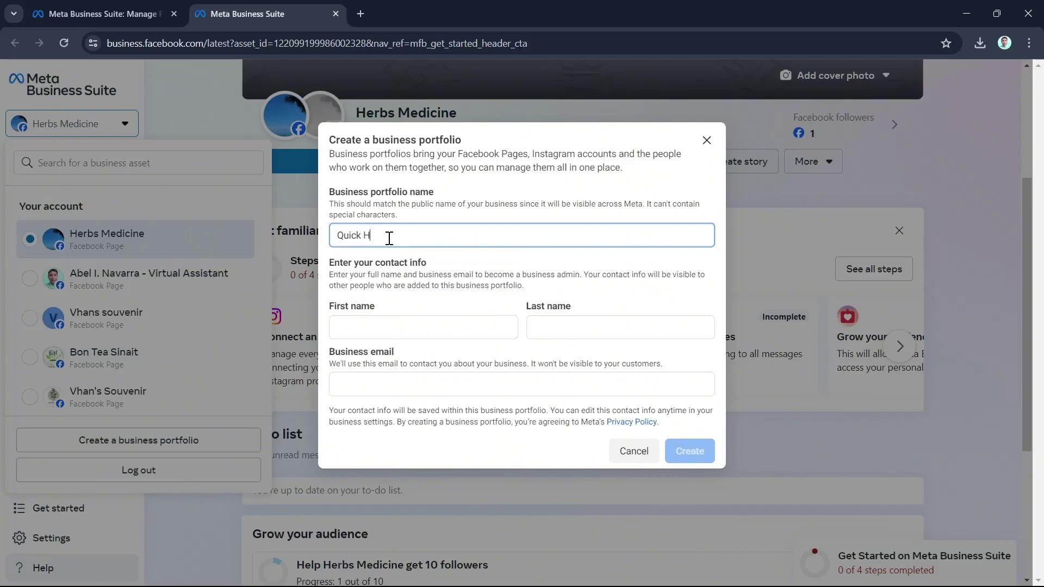
text(ow To)
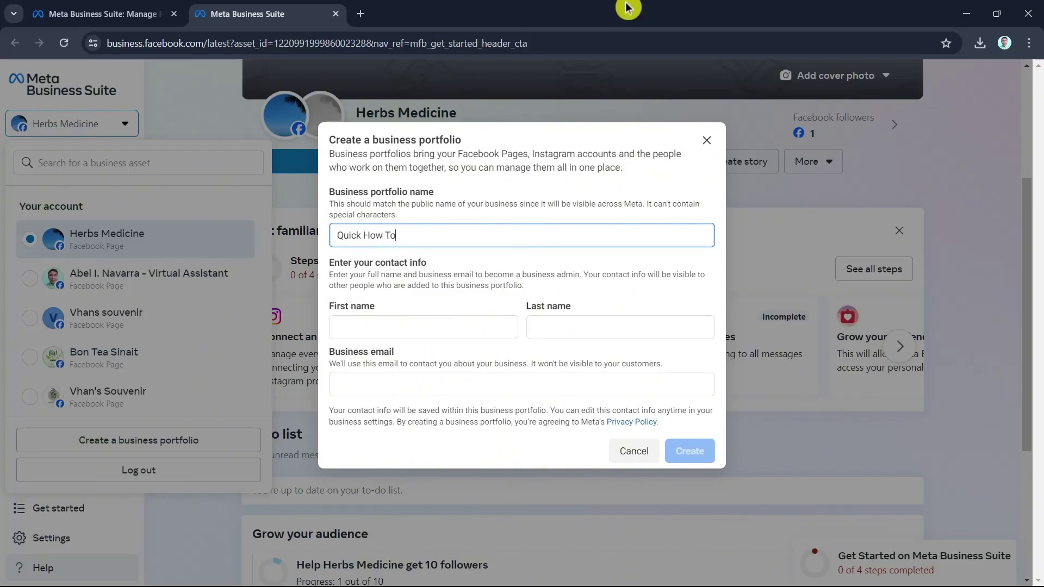
click(403, 326)
click(434, 352)
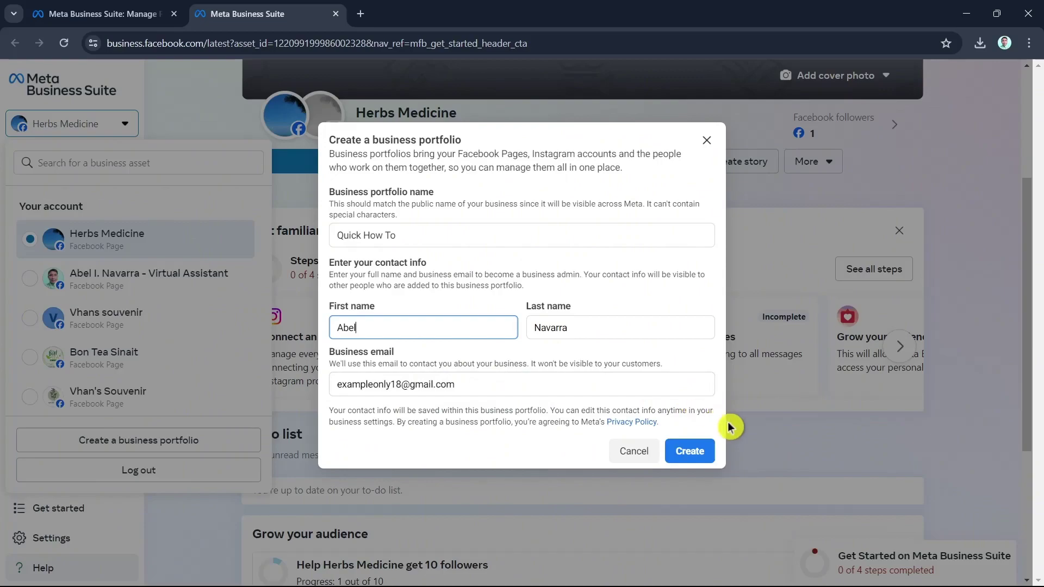
- Create the Quick How To portfolio, skipping Page claims and extra people, and confirm it
click(697, 455)
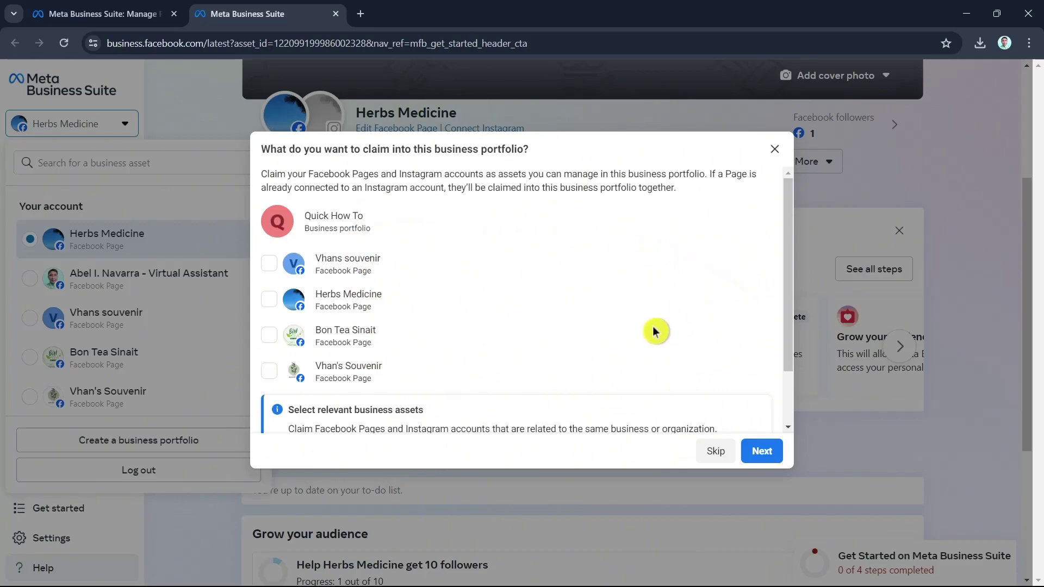
click(714, 456)
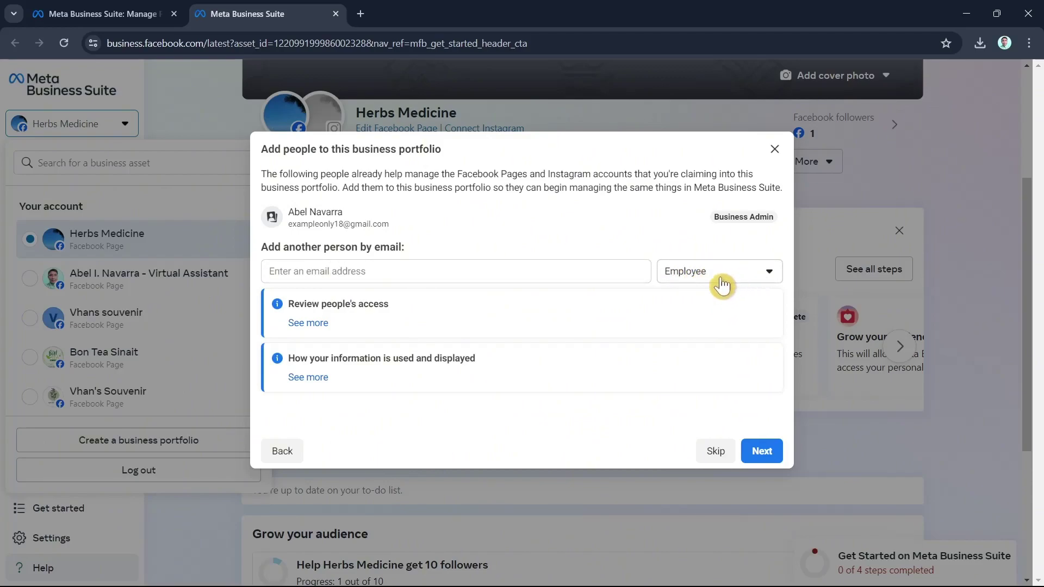
click(760, 454)
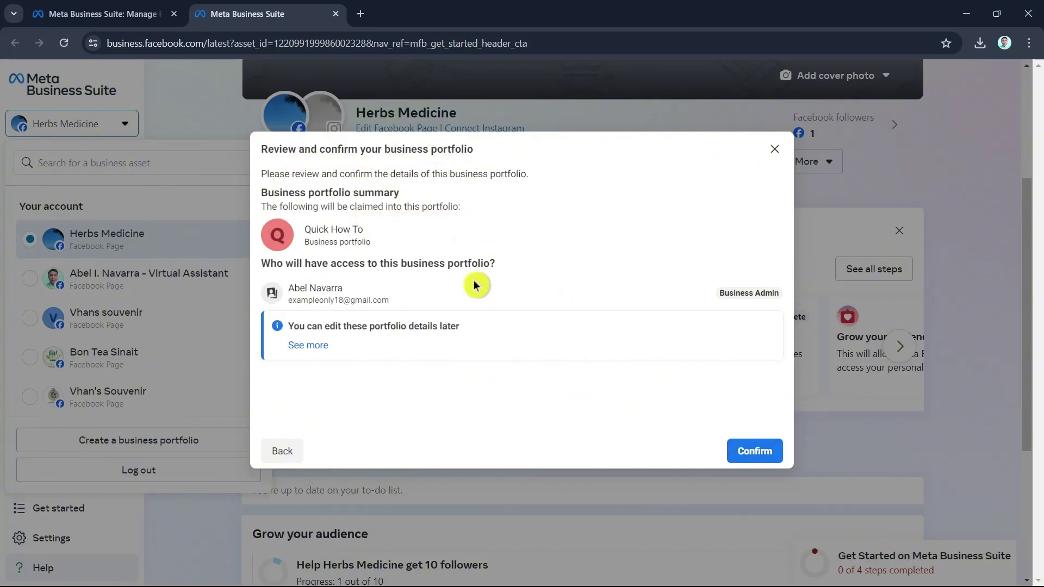
click(754, 453)
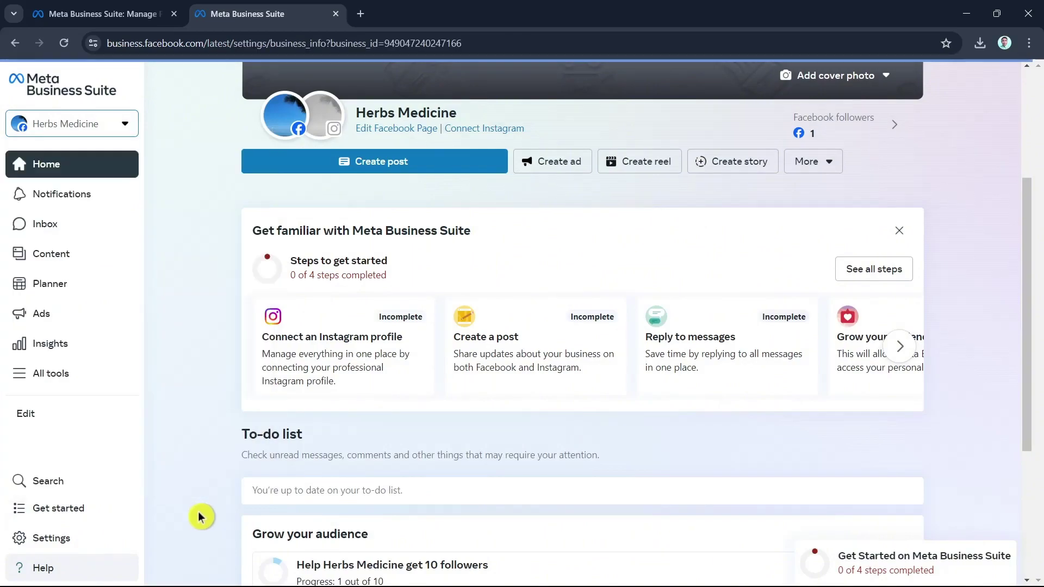
- Switch the account selector to the Quick How To portfolio
click(113, 132)
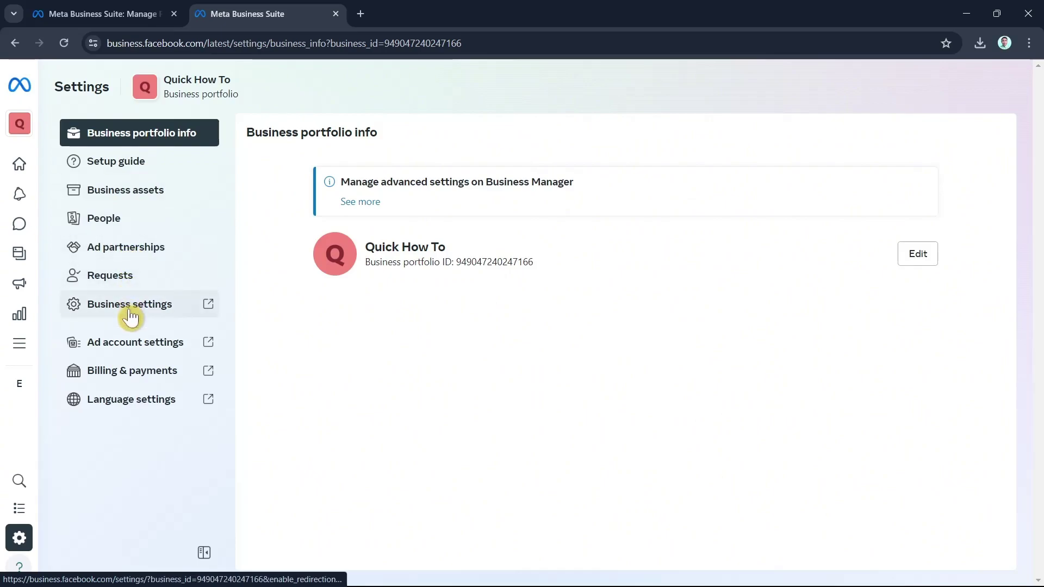
mouse_move(19, 135)
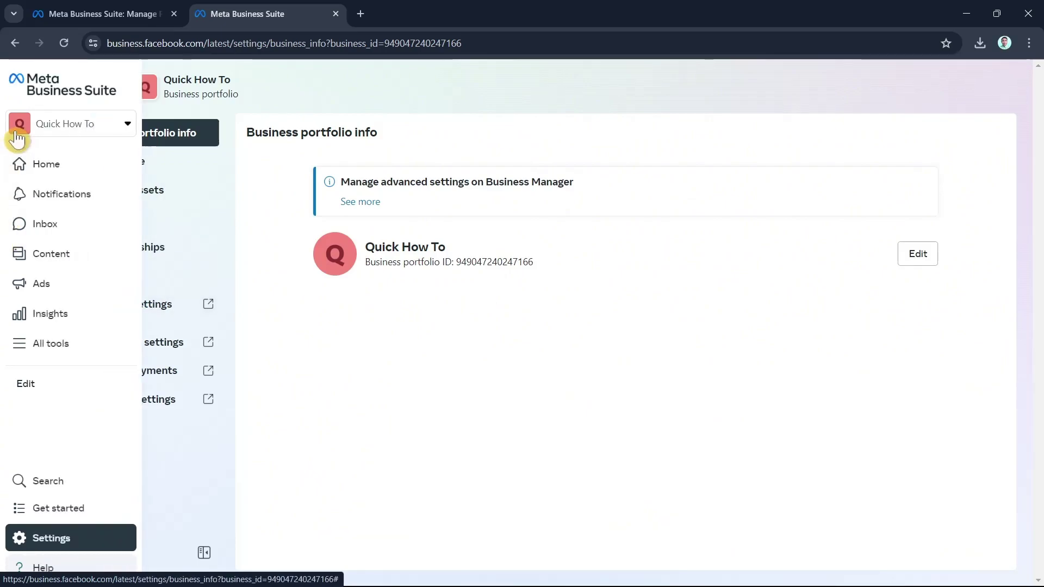
click(66, 129)
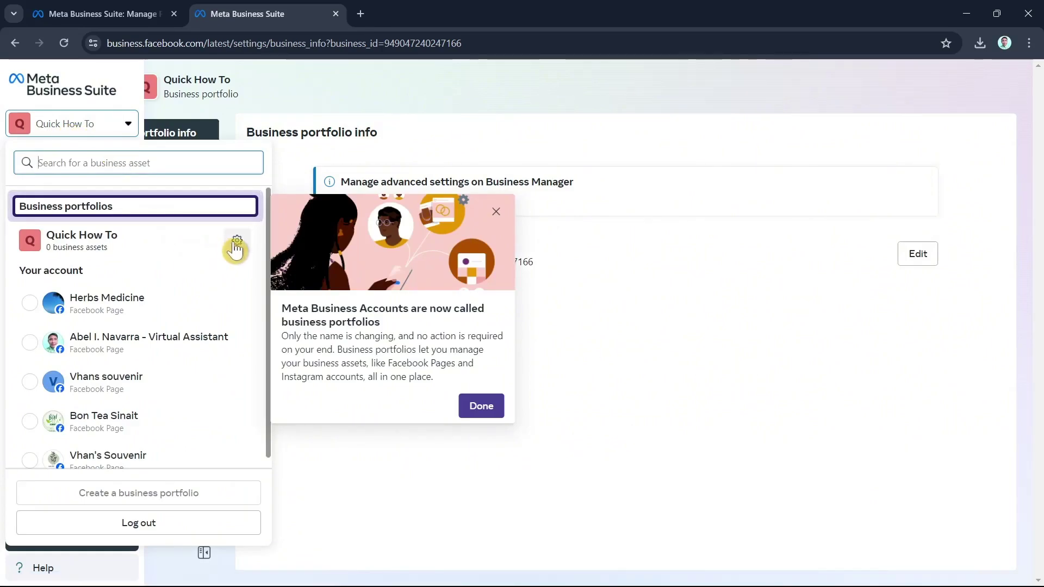
click(236, 244)
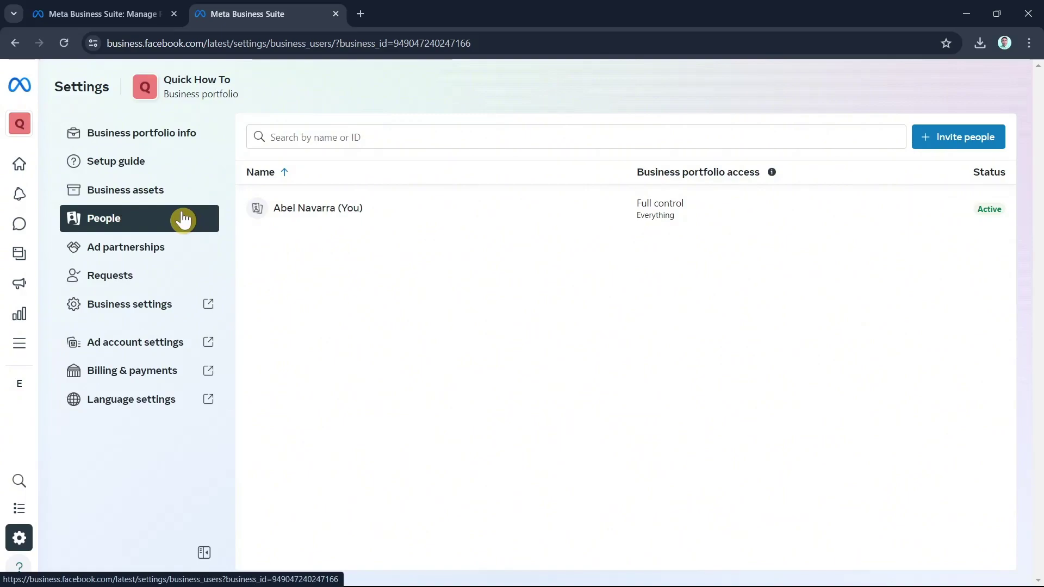
- View Quick How To's Business portfolio info and its People list
mouse_move(28, 191)
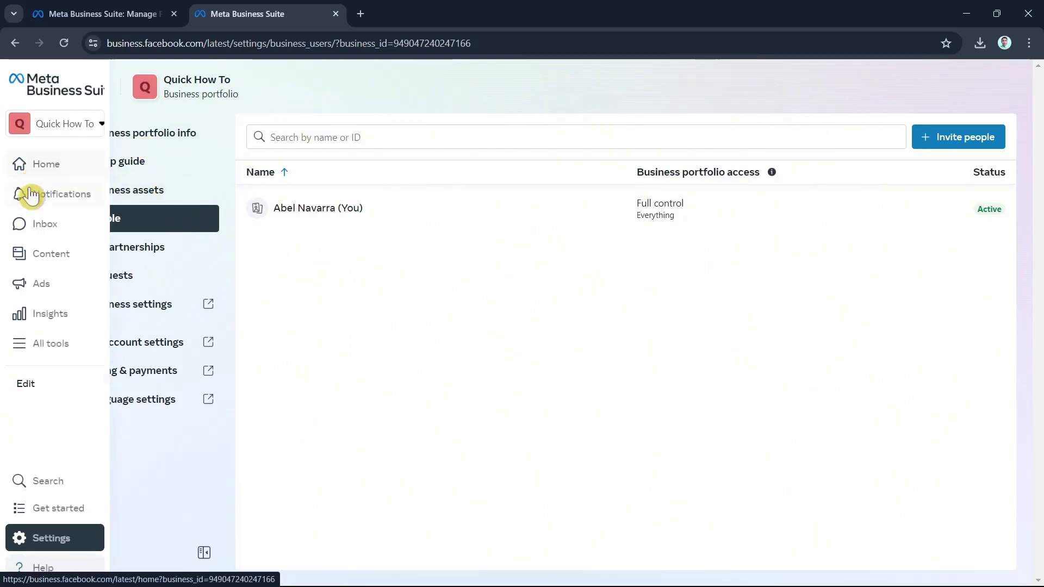
click(76, 123)
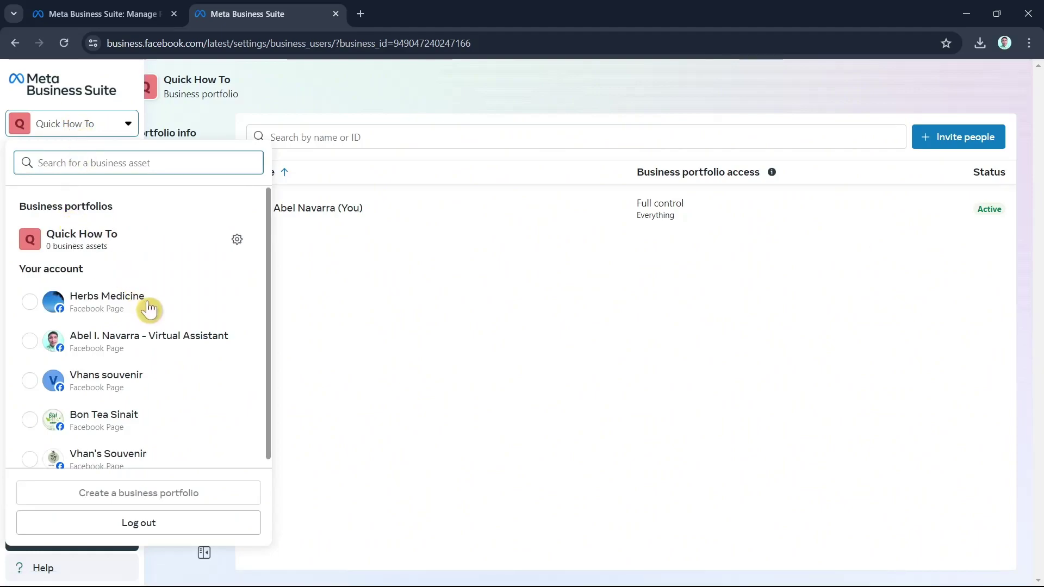
scroll(147, 316, down, 1)
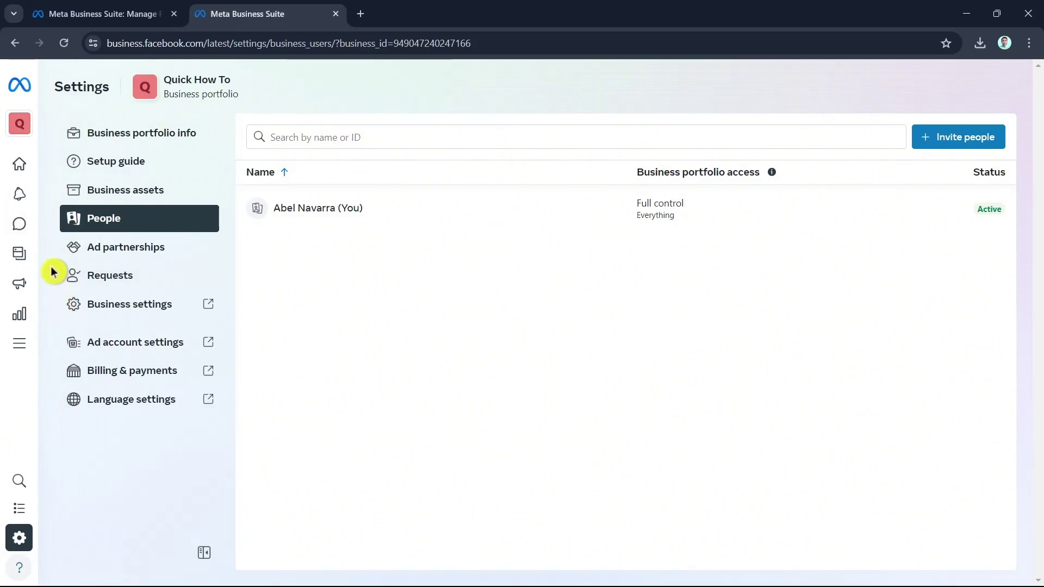
click(125, 143)
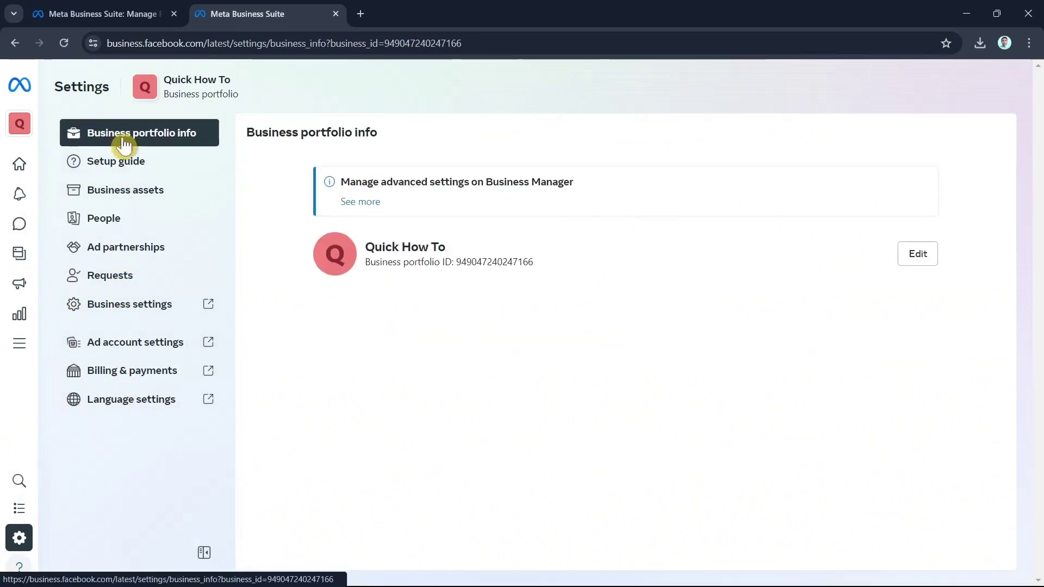
mouse_move(28, 132)
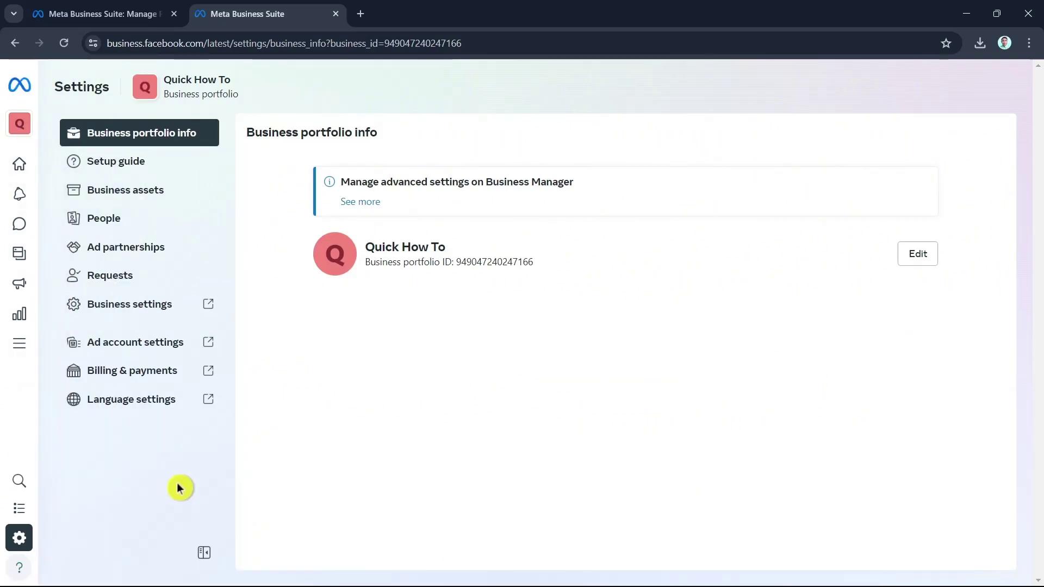
click(20, 539)
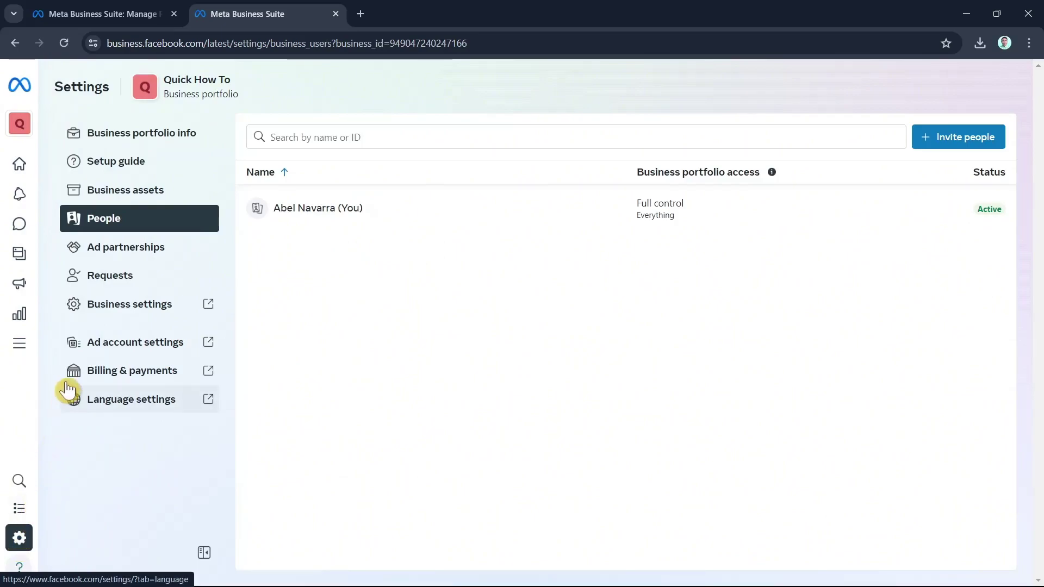
- Under Business assets, add a Facebook Page and choose Create a new Facebook Page
click(98, 194)
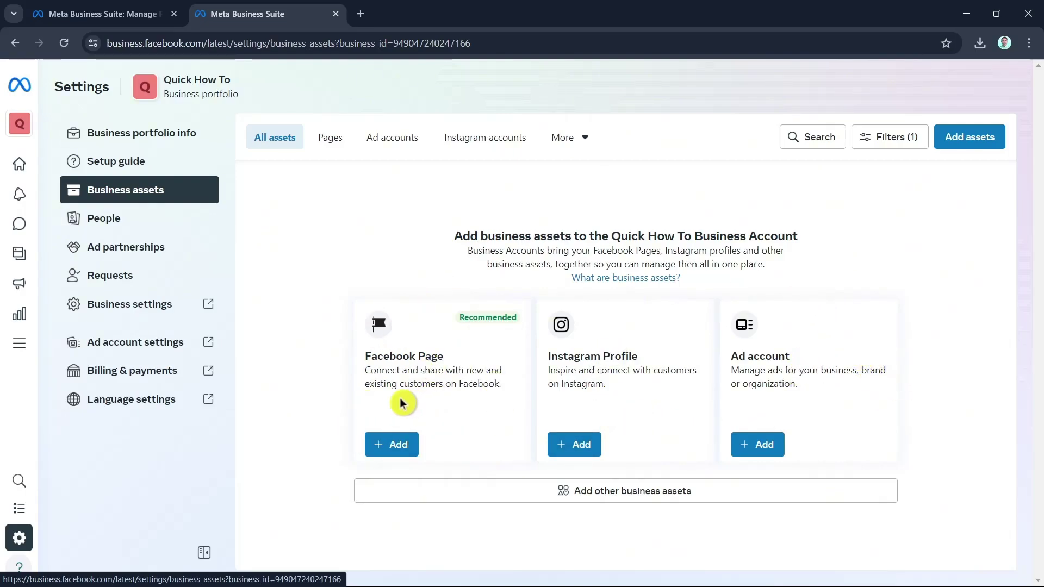
click(402, 444)
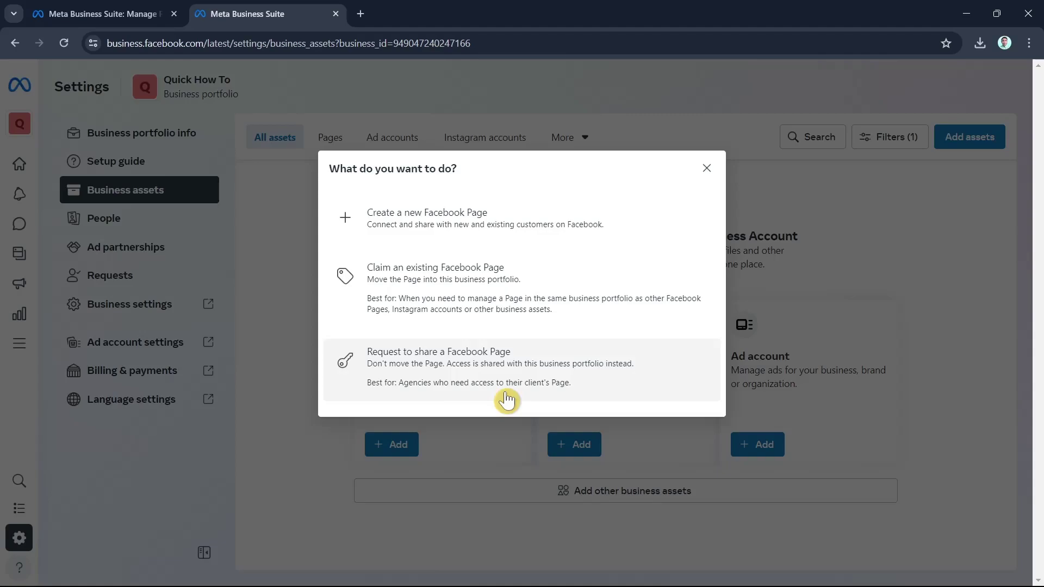
click(517, 218)
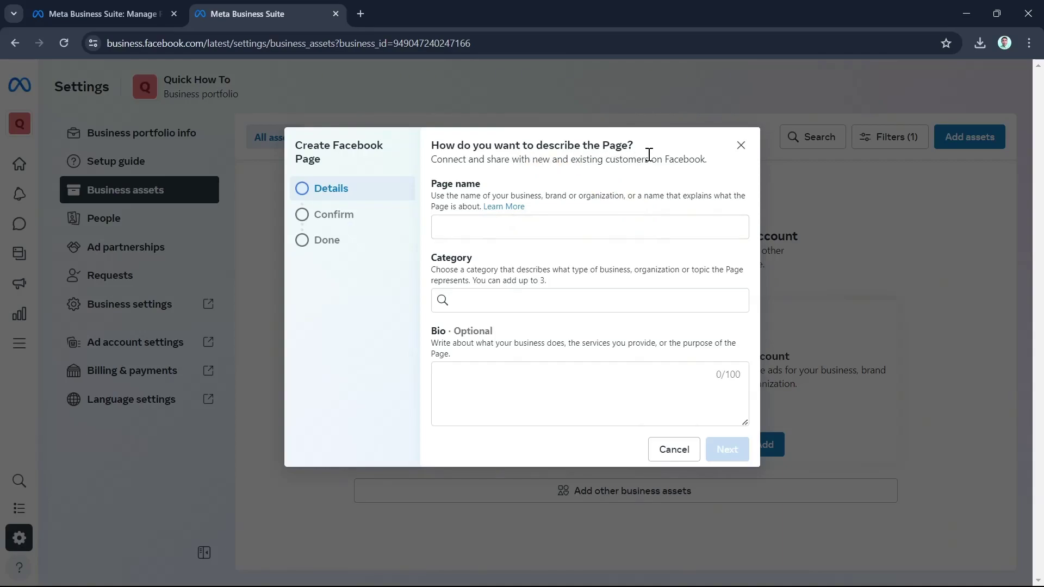
- Enter 'Quick How To' as the new Facebook Page's name
click(527, 214)
click(537, 260)
click(519, 254)
click(506, 229)
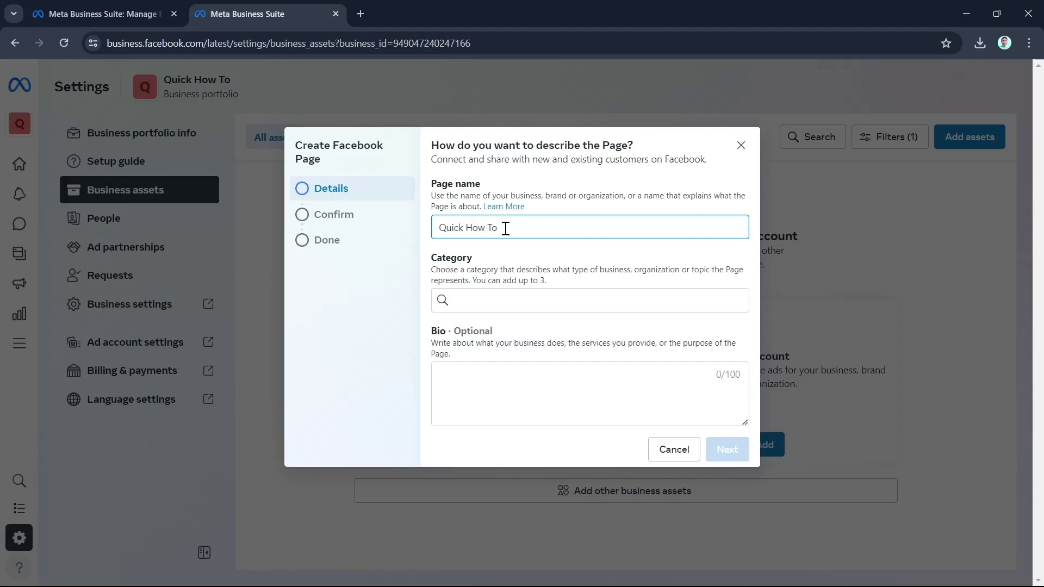
click(558, 301)
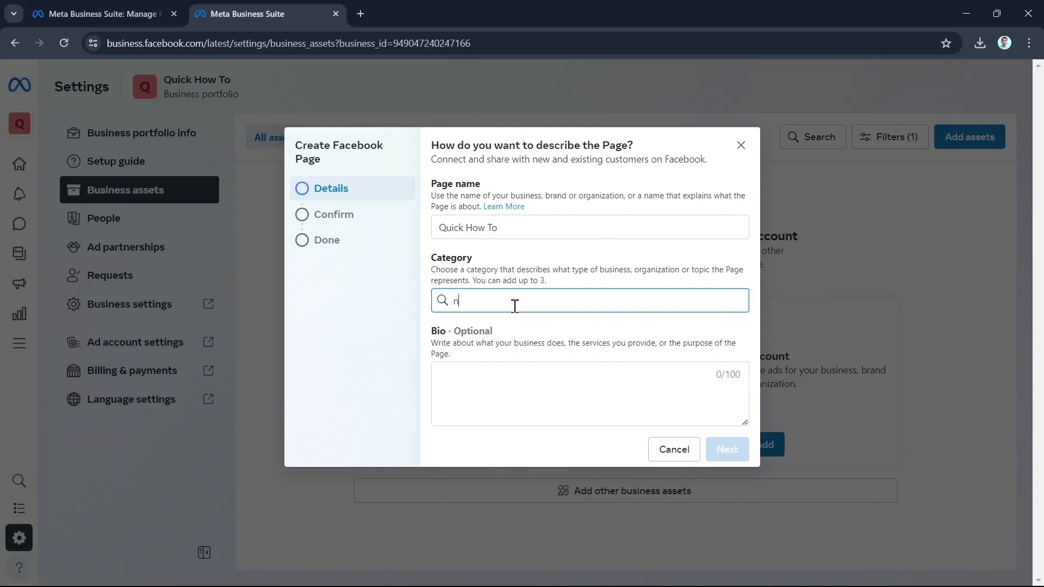
- Set category Internet Marketing Service and bio 'Sample Page', then continue to Confirm
key(BackSpace)
text(Online)
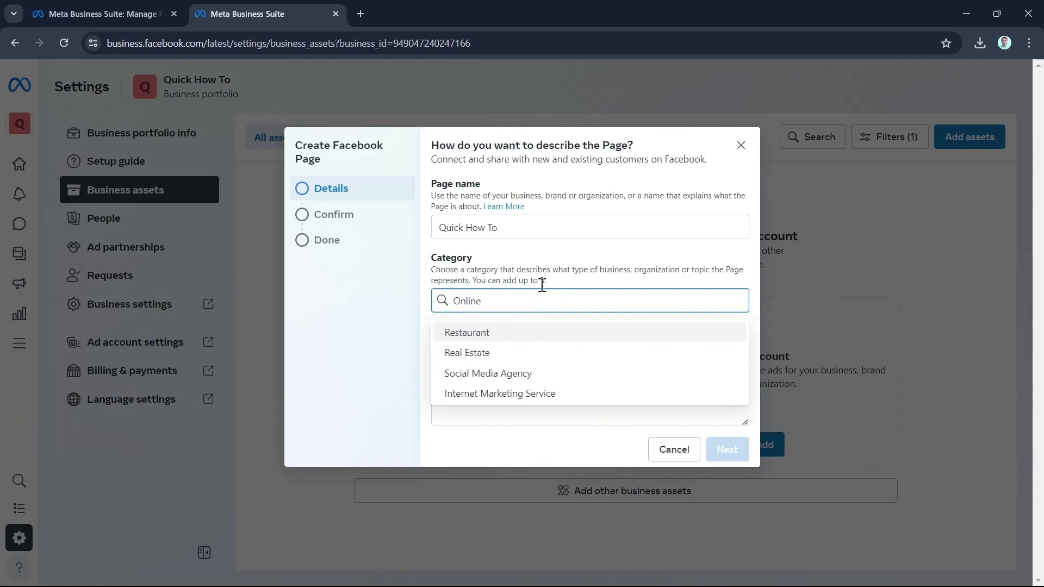
key(BackSpace)
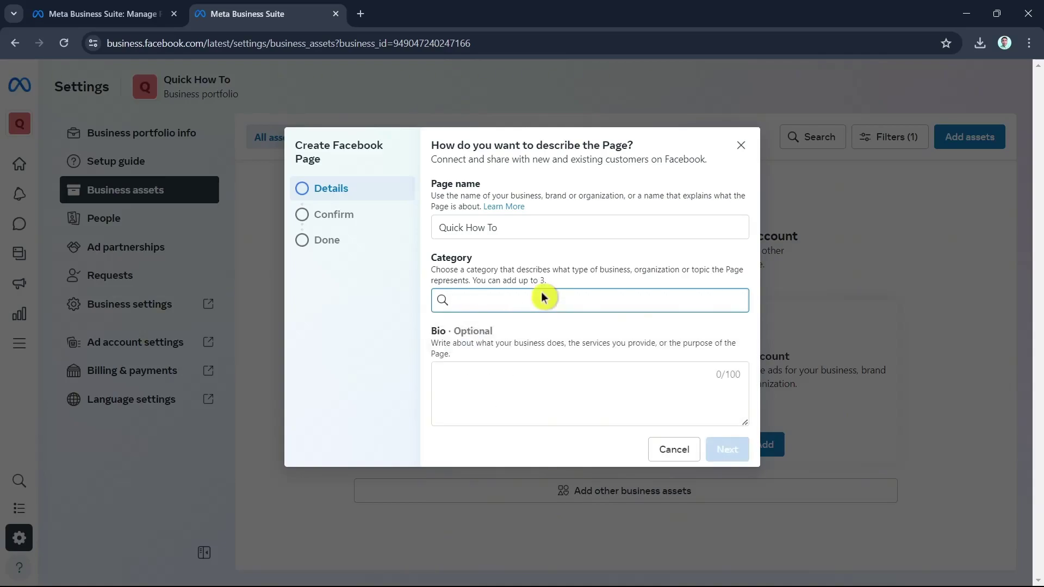
text(inter)
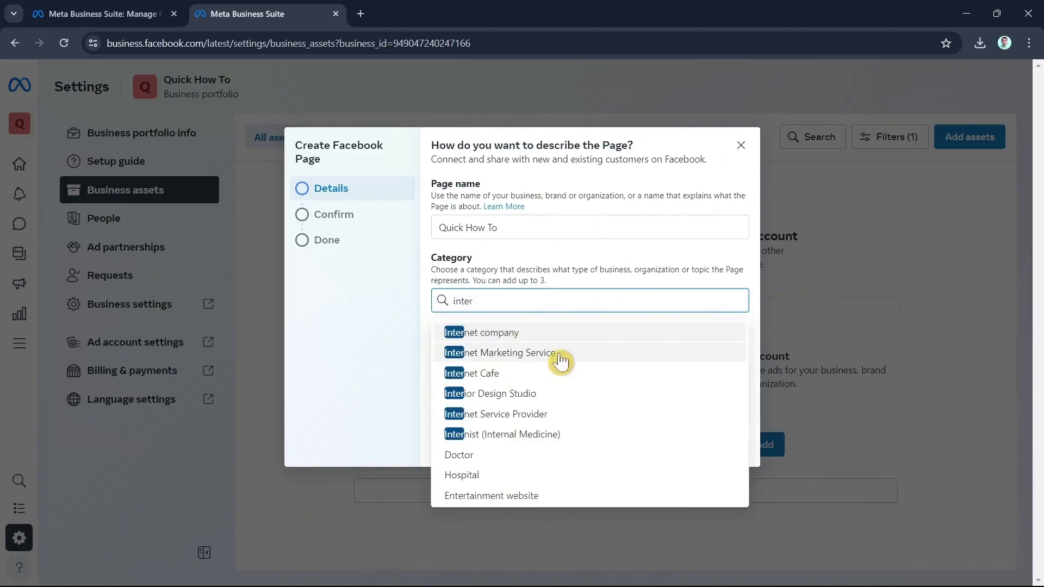
click(561, 360)
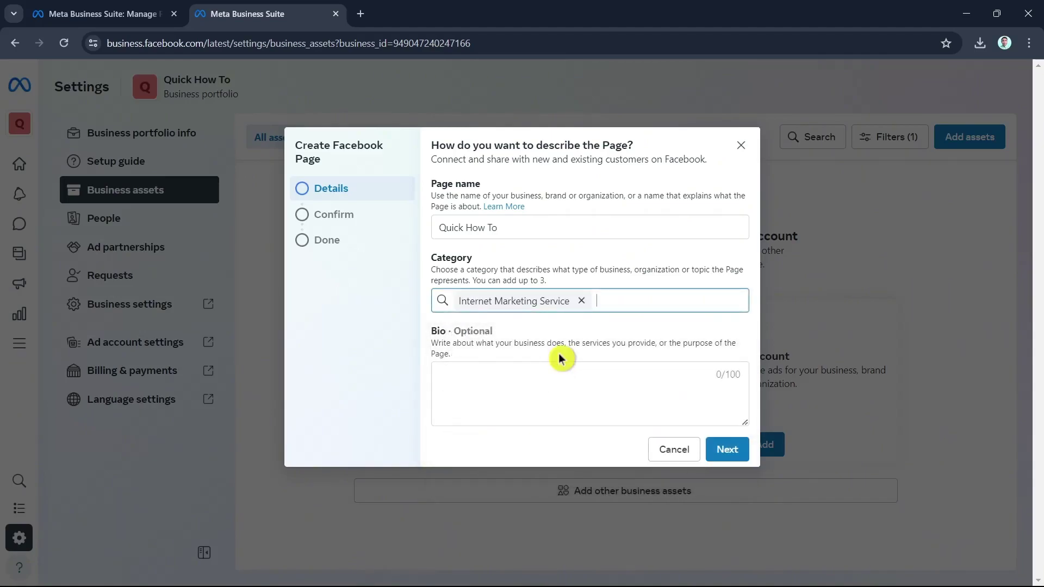
click(549, 384)
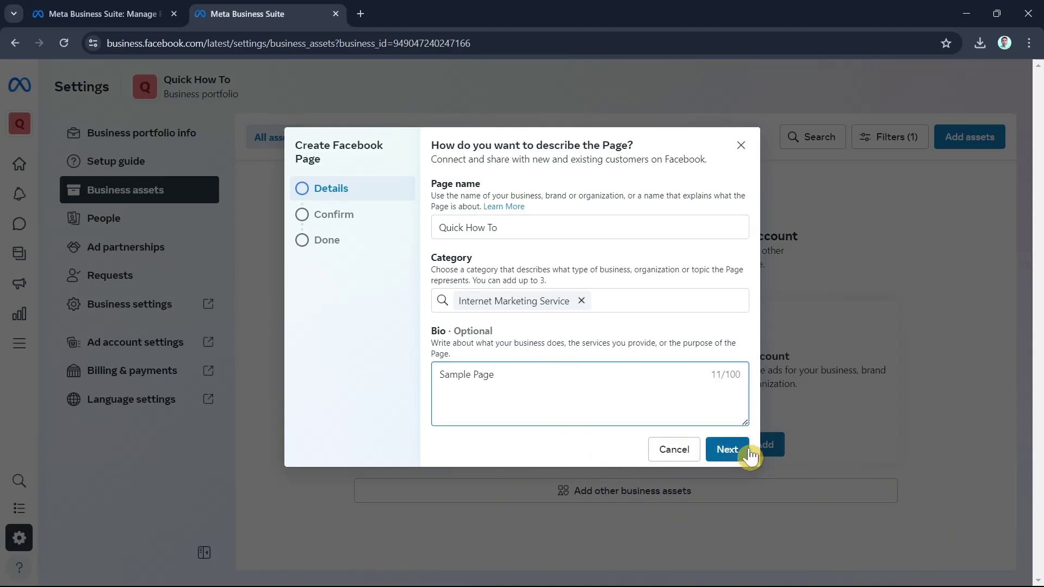
click(734, 454)
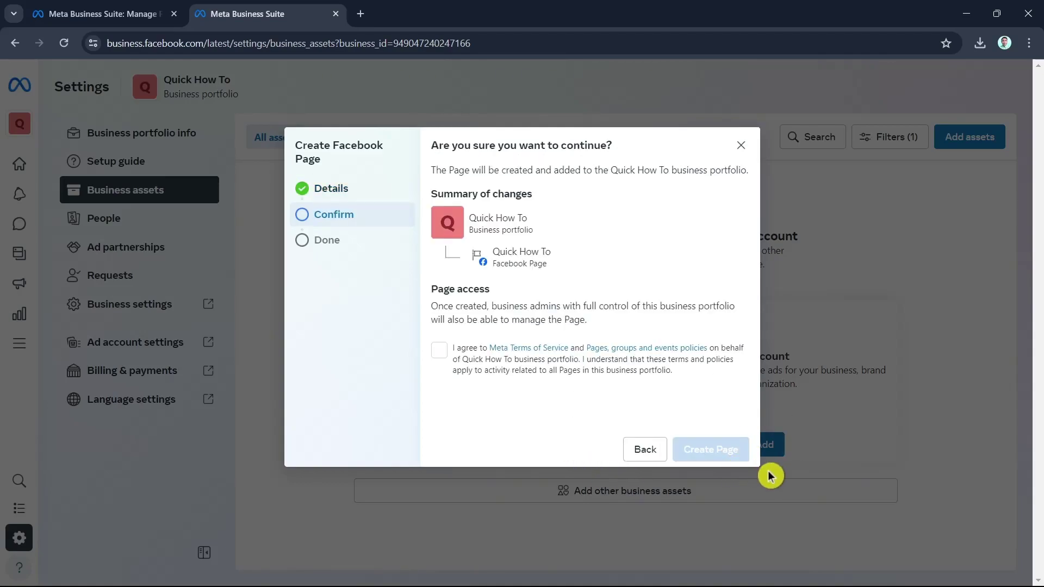
- Accept the Page terms, create the Page, and scroll to the top of Home
click(440, 351)
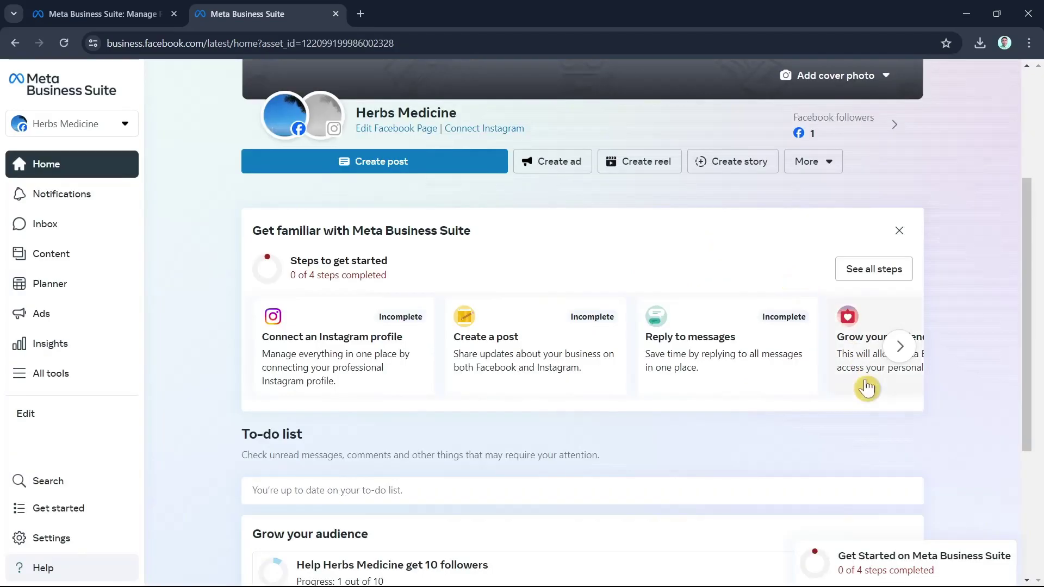
scroll(865, 385, up, 4)
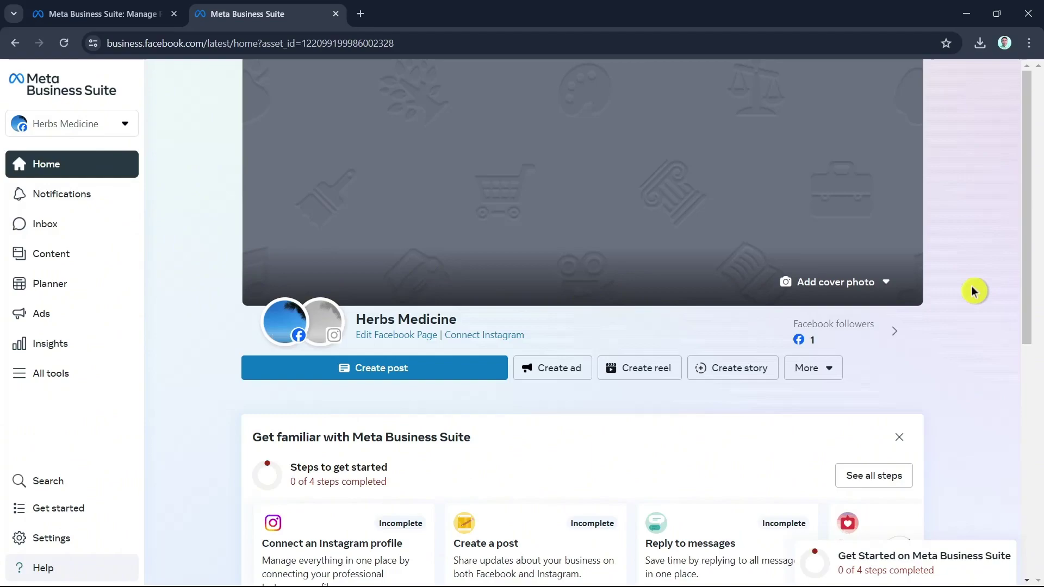
click(833, 379)
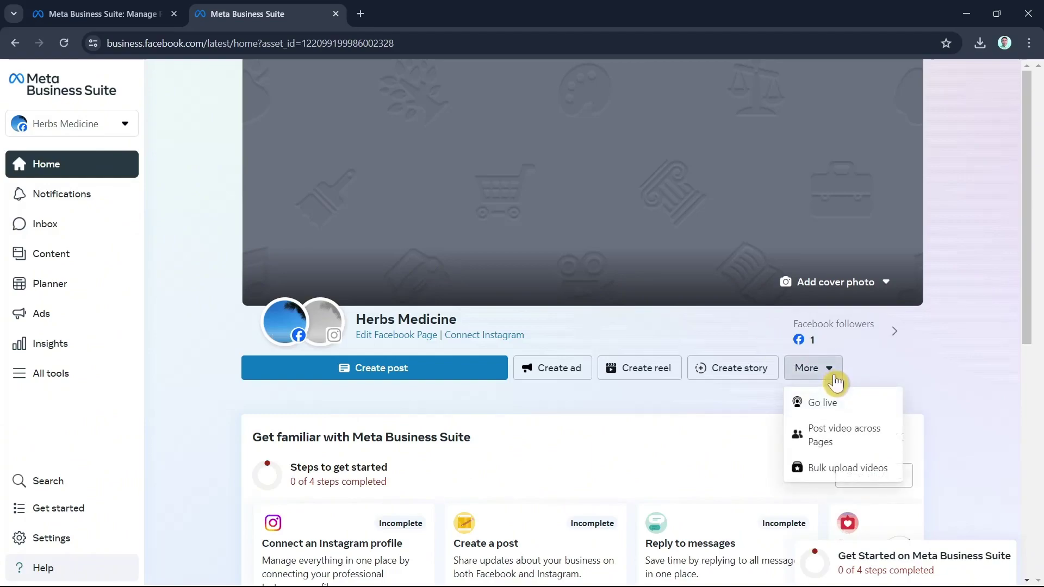
click(832, 380)
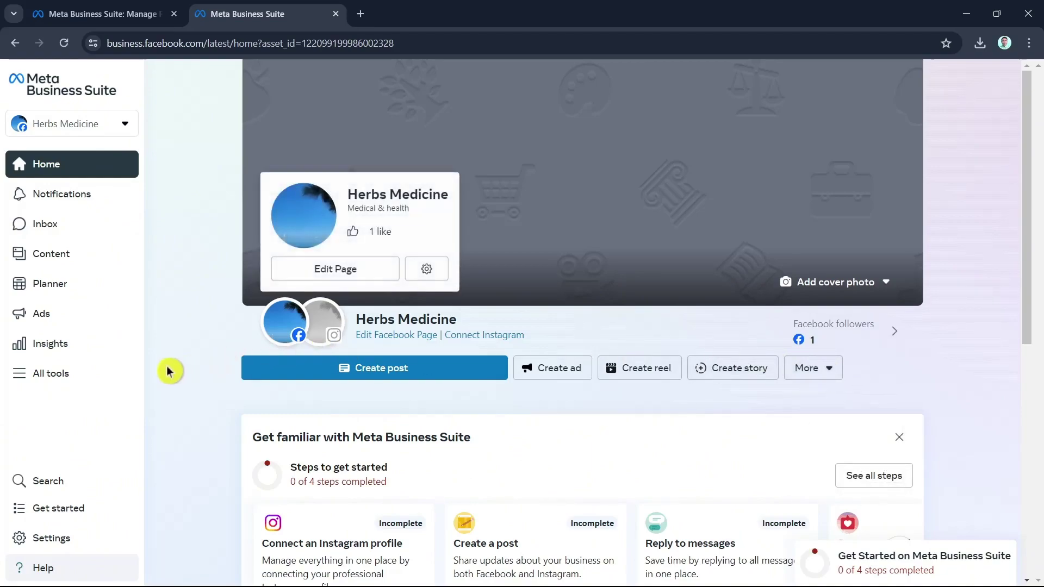
scroll(522, 403, down, 6)
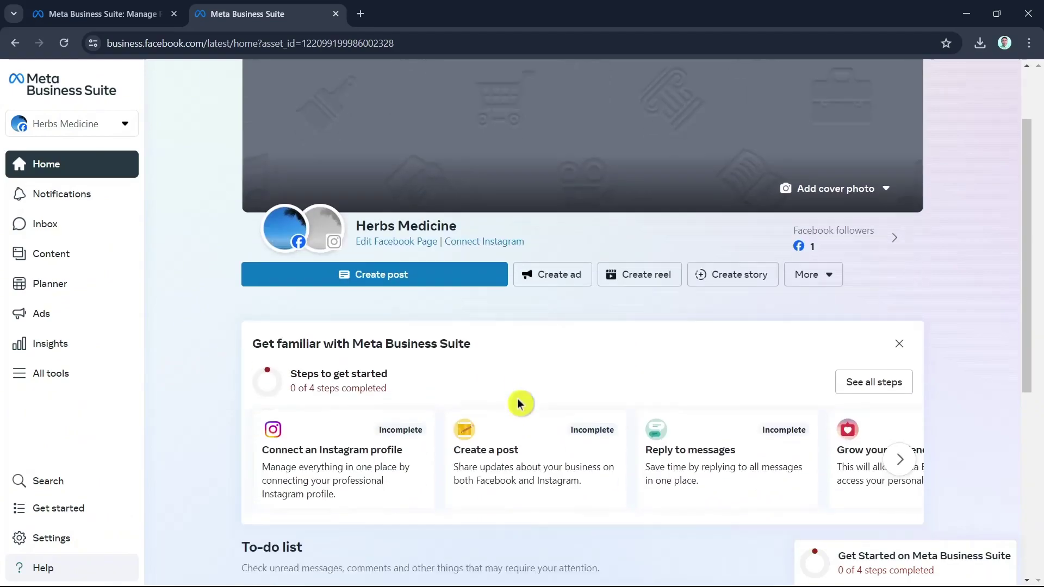
scroll(592, 456, down, 2)
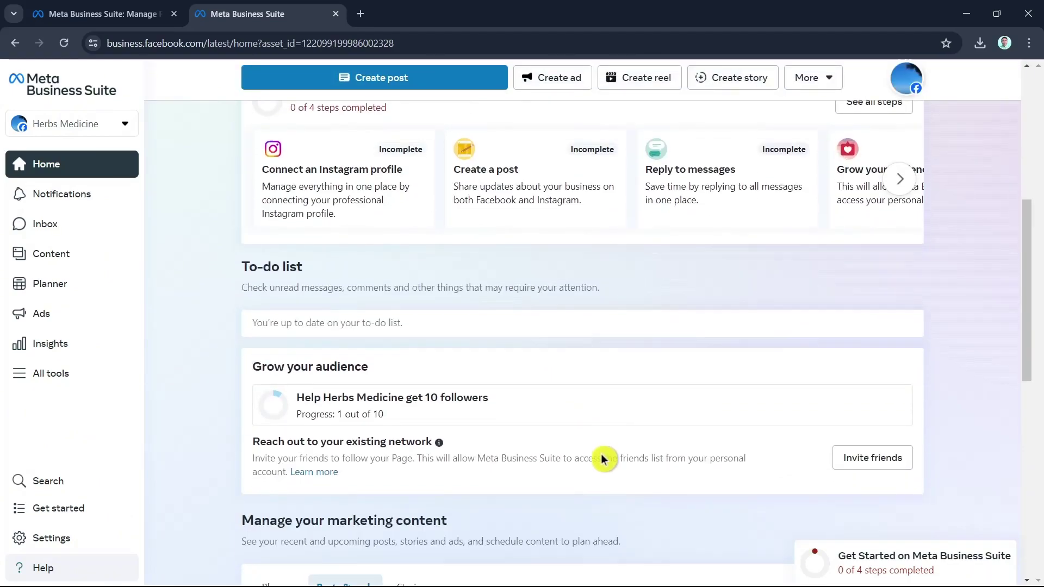
scroll(84, 223, up, 10)
click(99, 126)
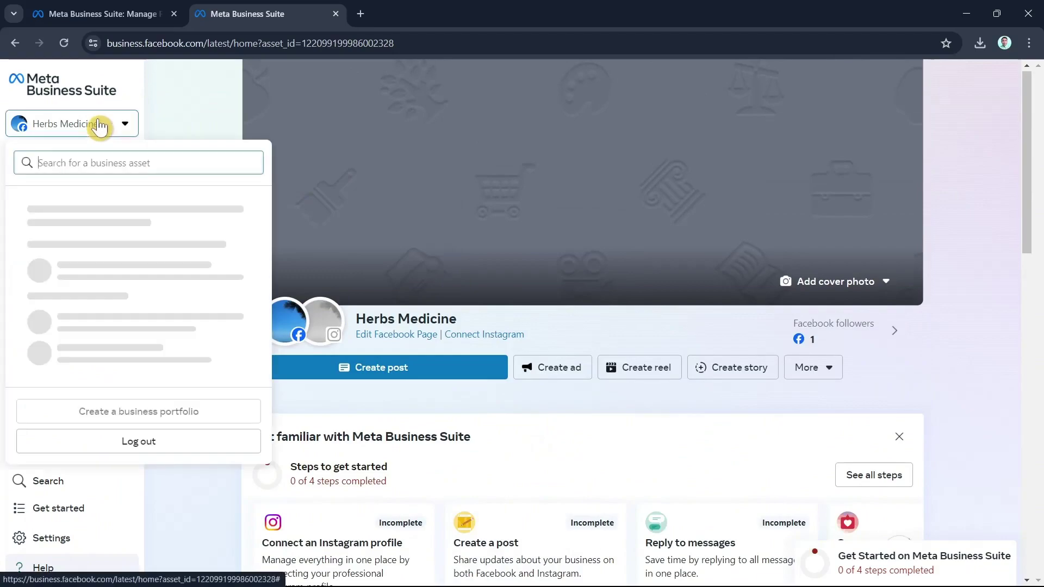
click(99, 126)
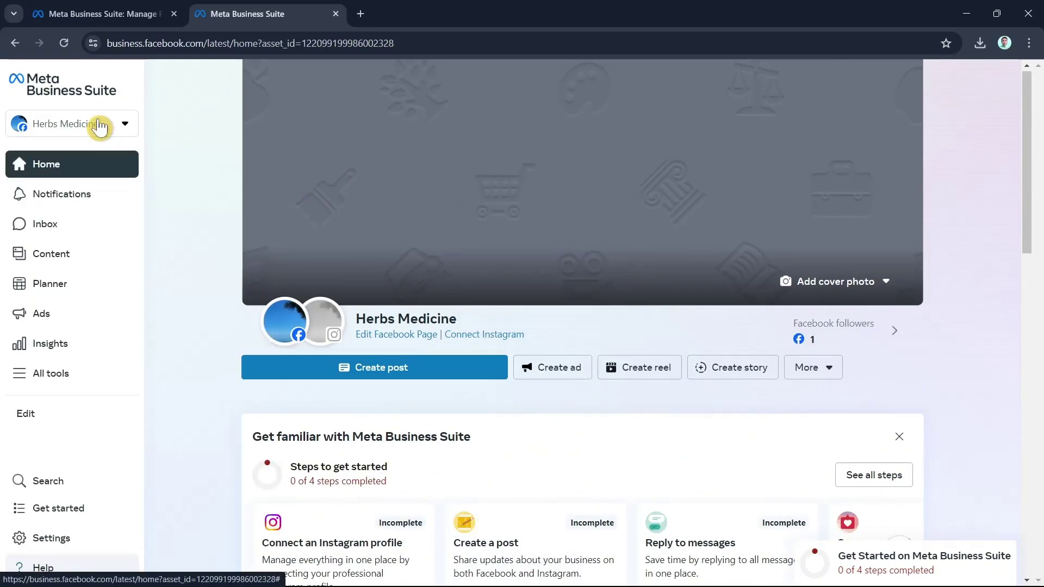
click(96, 134)
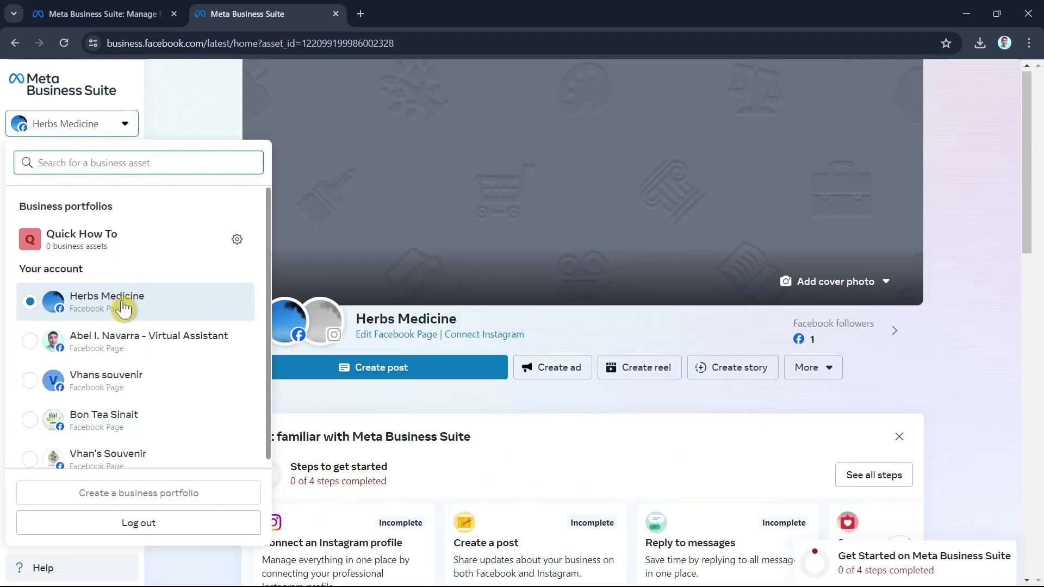
click(413, 236)
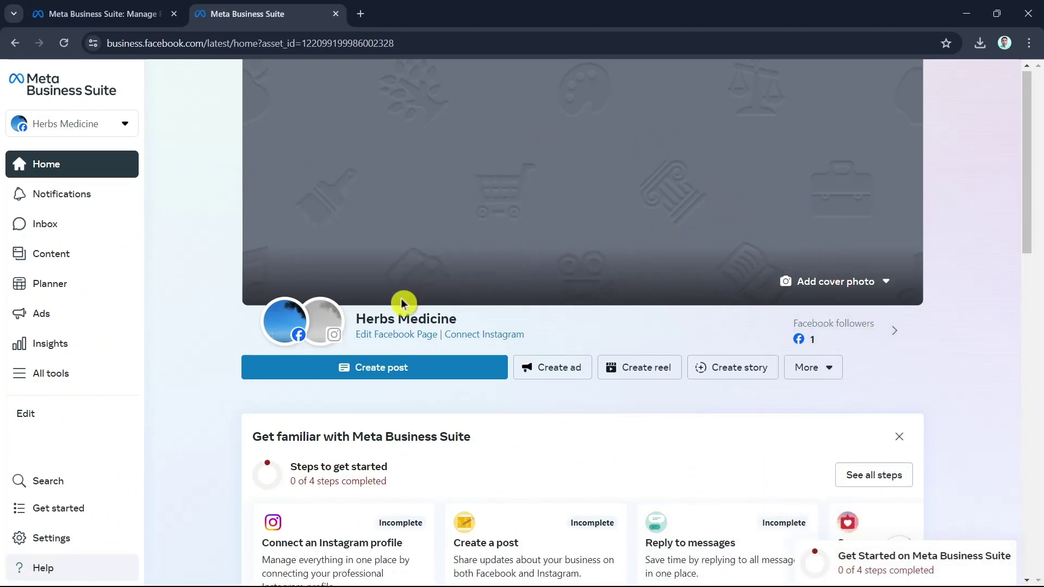
click(393, 336)
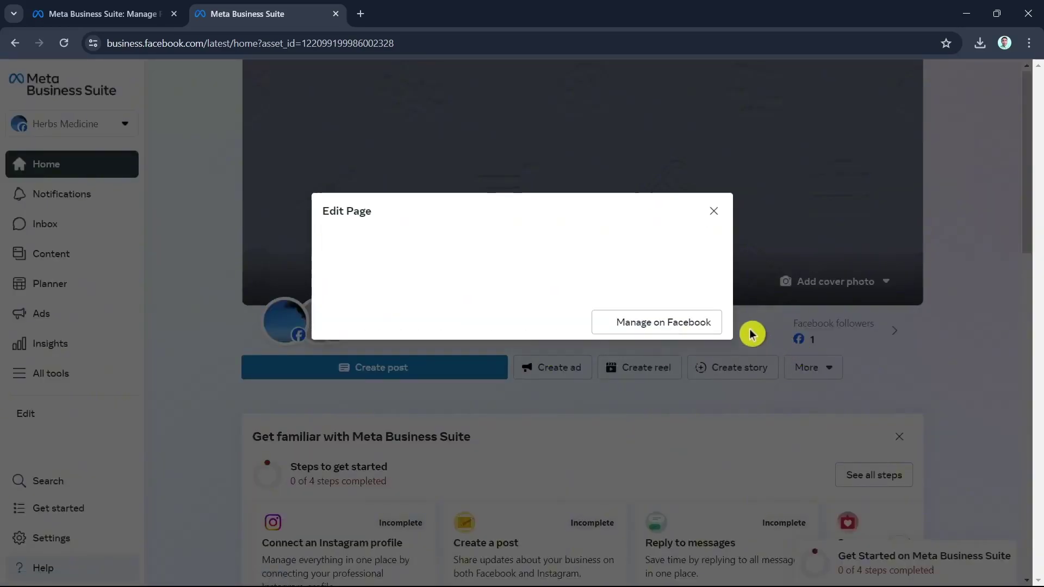
click(713, 96)
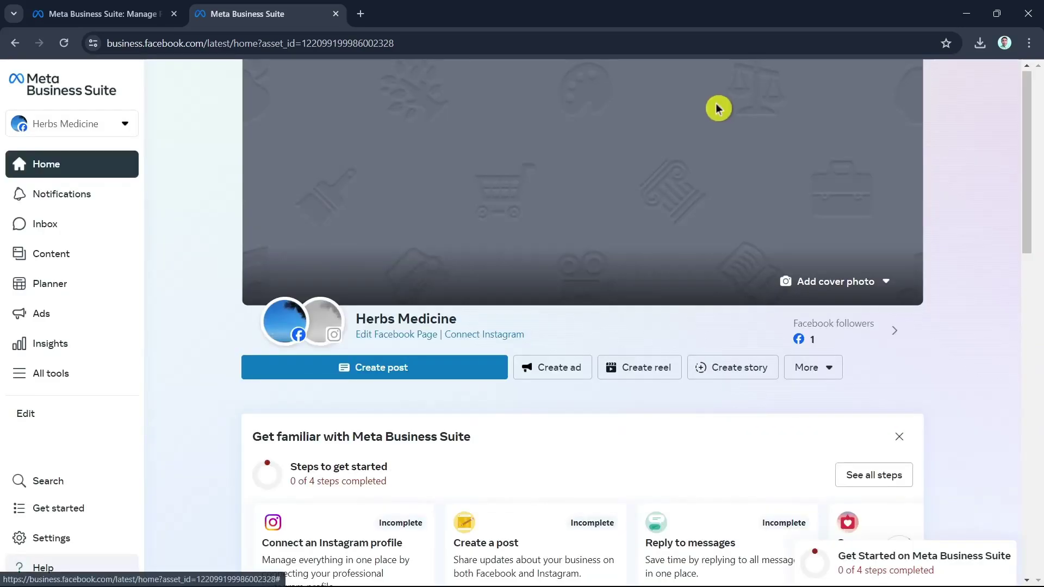
scroll(840, 461, down, 2)
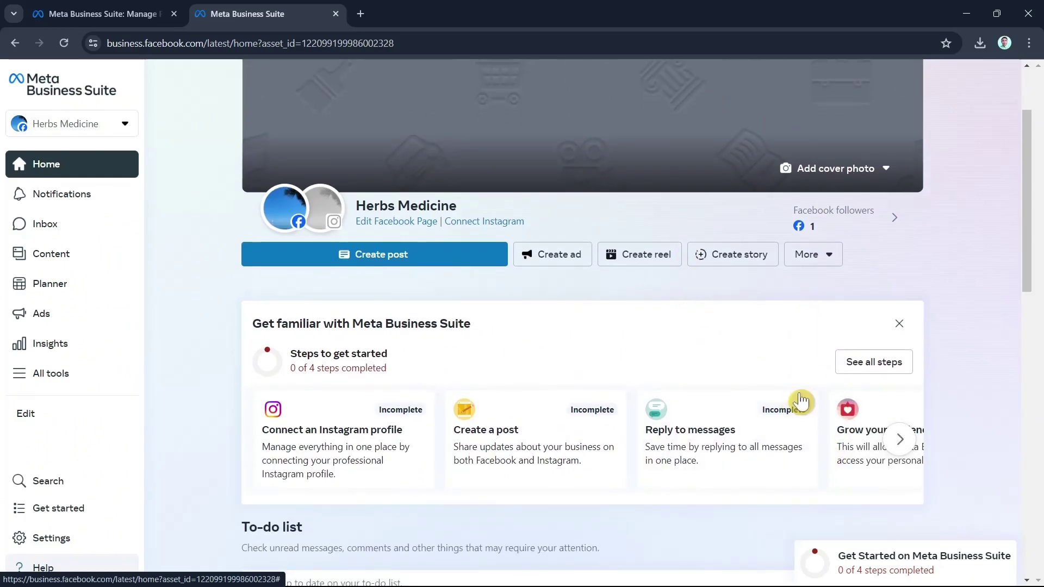
click(812, 264)
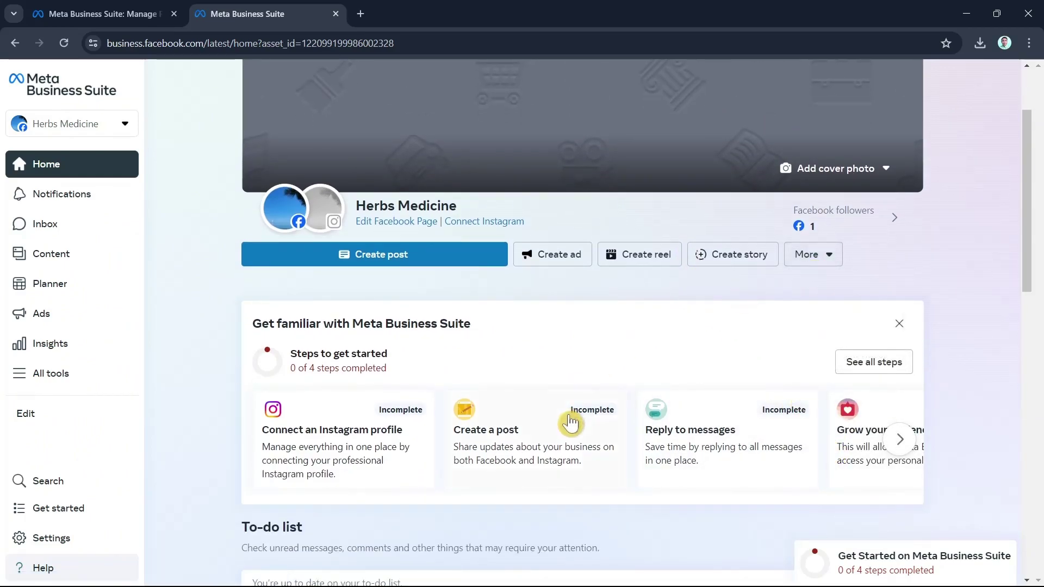
scroll(739, 490, down, 15)
scroll(855, 502, up, 15)
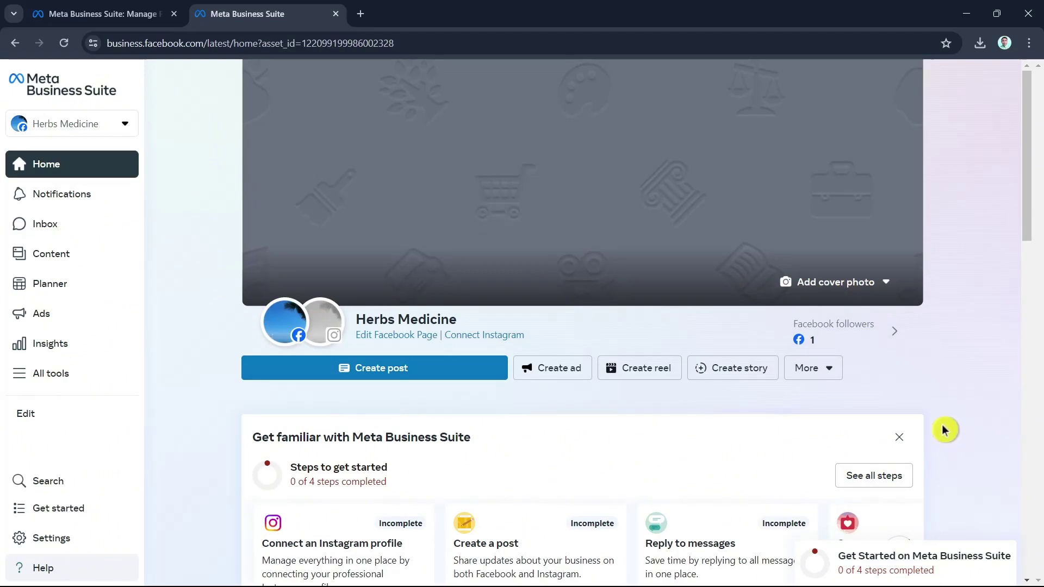
click(561, 375)
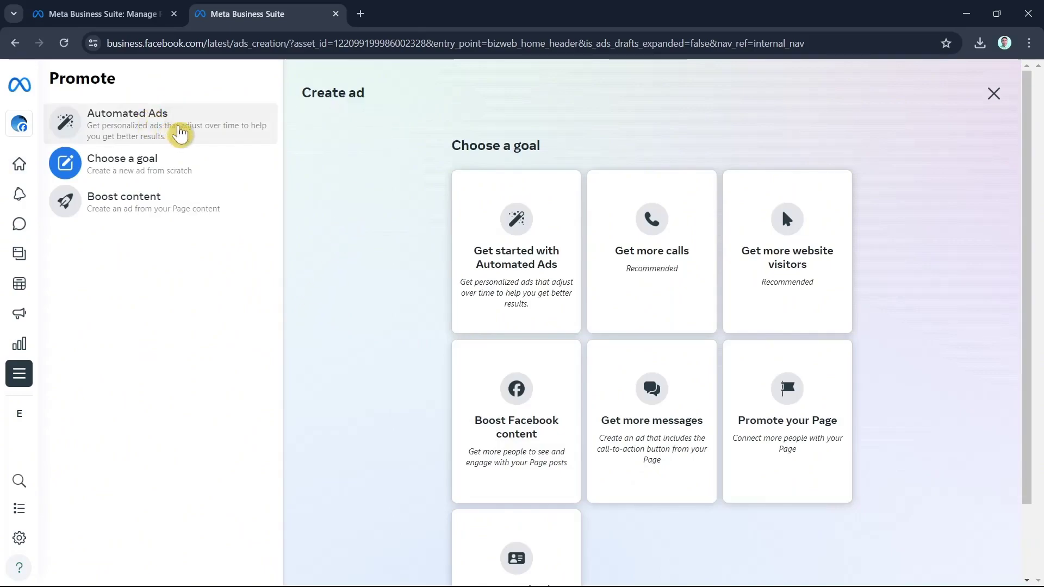
click(195, 132)
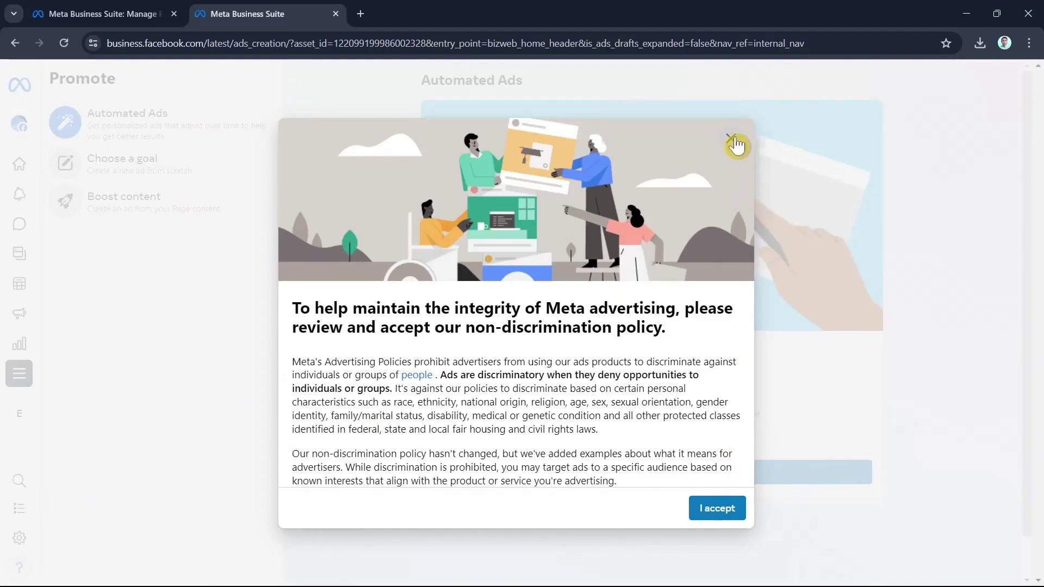
click(735, 144)
click(174, 177)
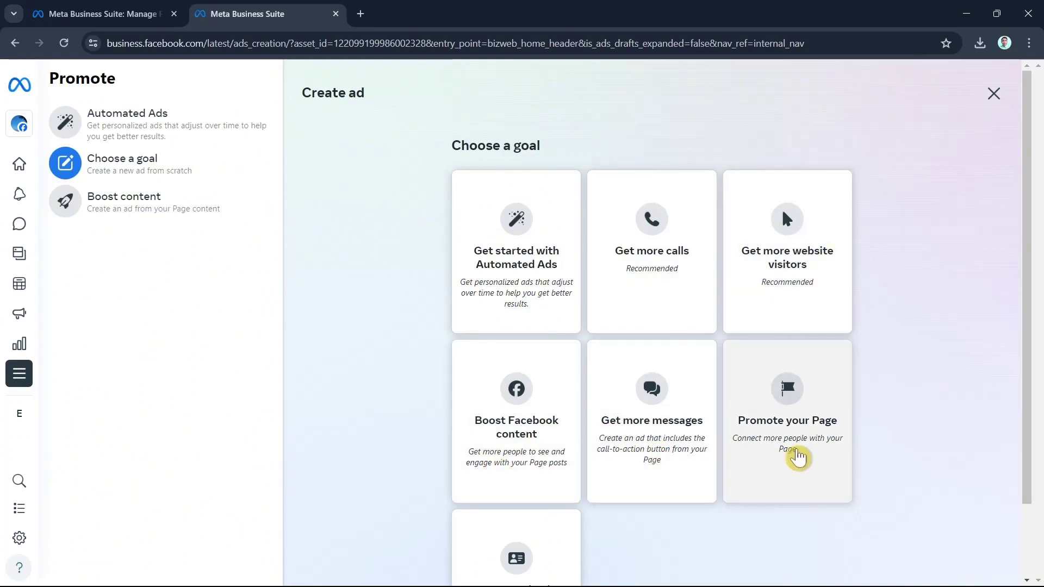
click(152, 212)
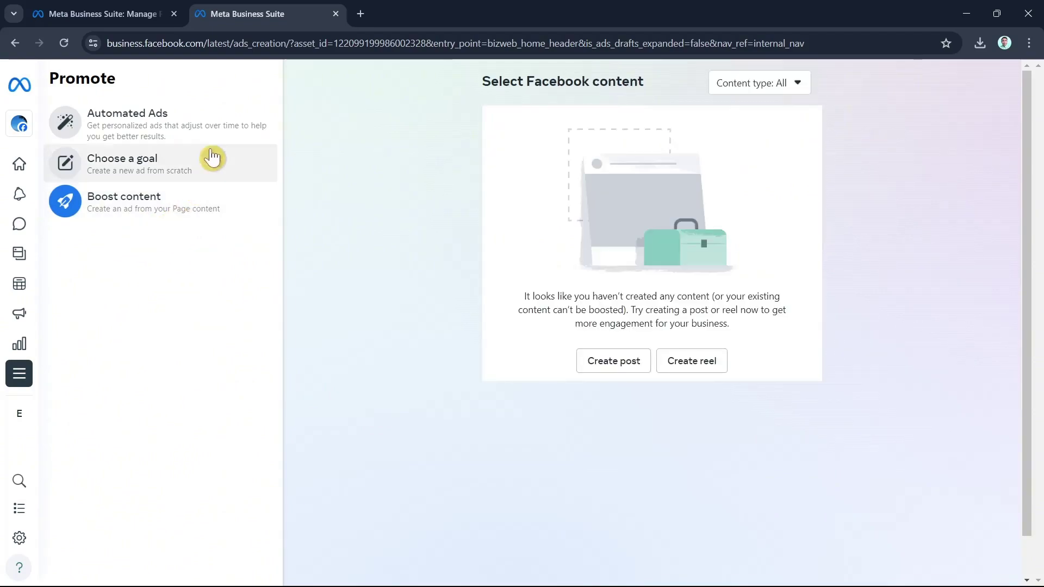
click(15, 44)
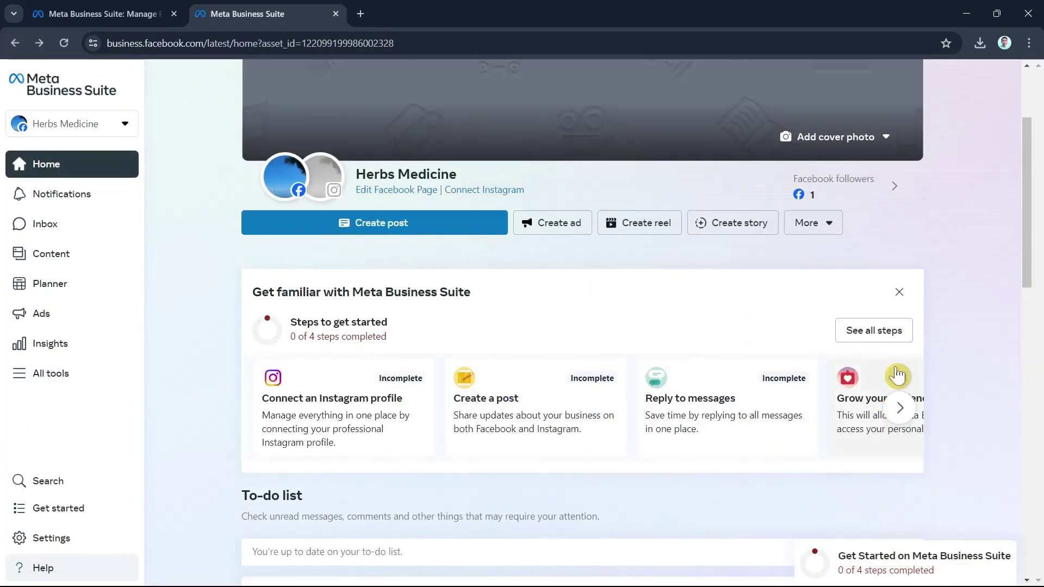
- Choose the existing blue sky photo as the Herbs Medicine cover, then view the Page on Facebook
scroll(876, 387, down, 2)
click(815, 141)
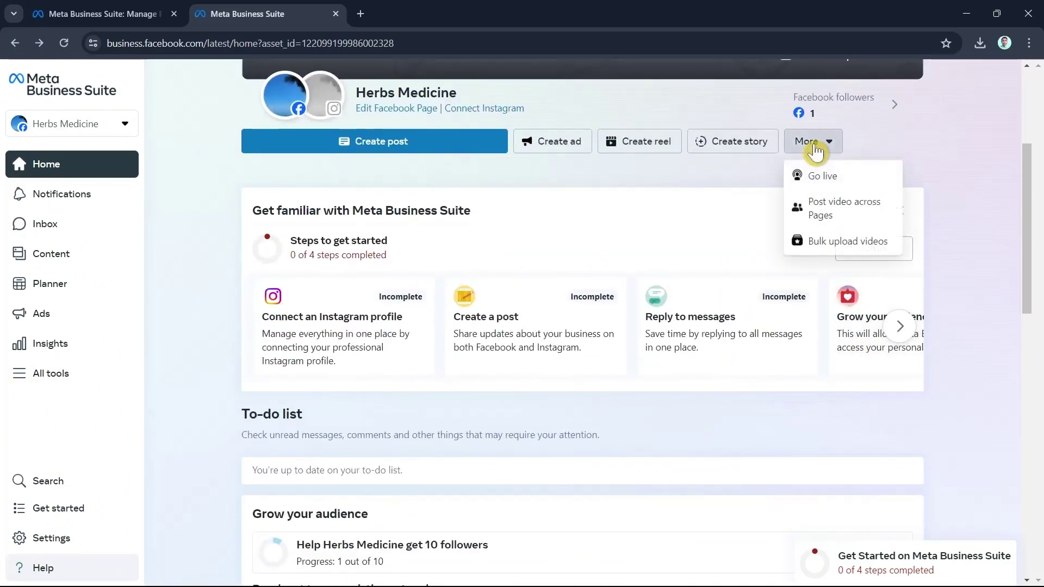
click(815, 142)
scroll(727, 319, up, 4)
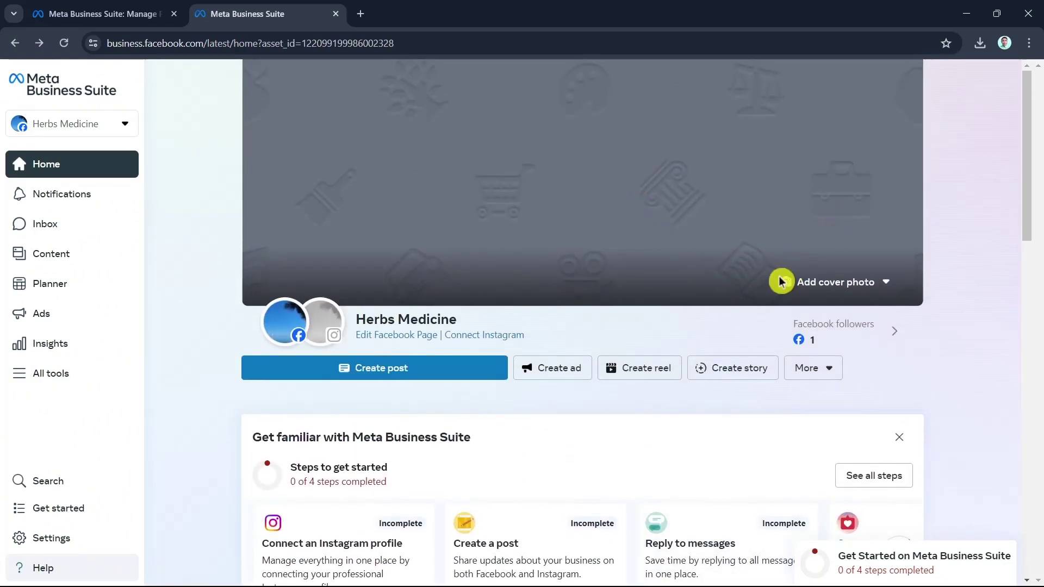
click(830, 288)
click(834, 316)
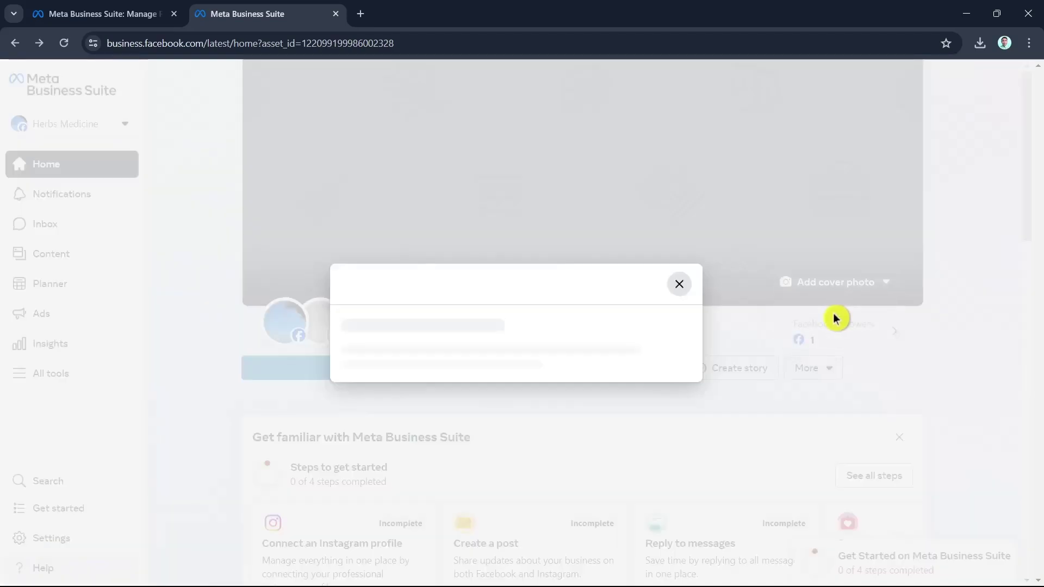
click(410, 242)
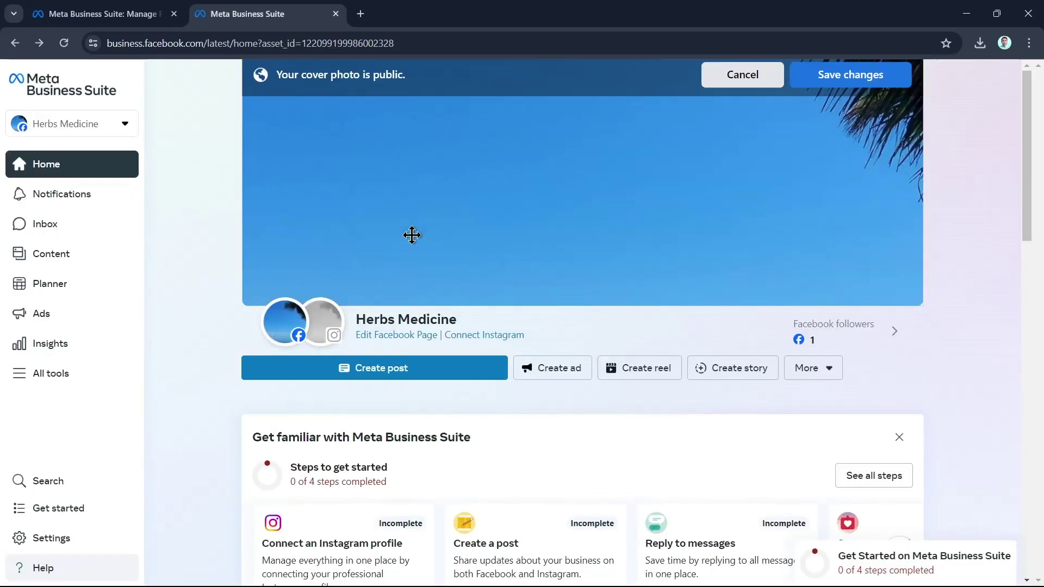
mouse_move(307, 312)
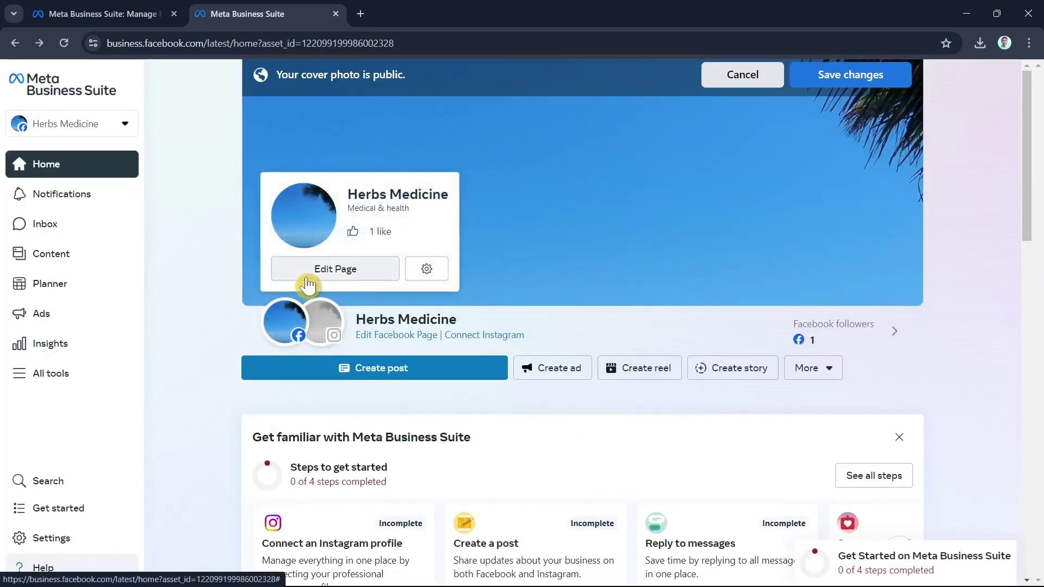
click(286, 320)
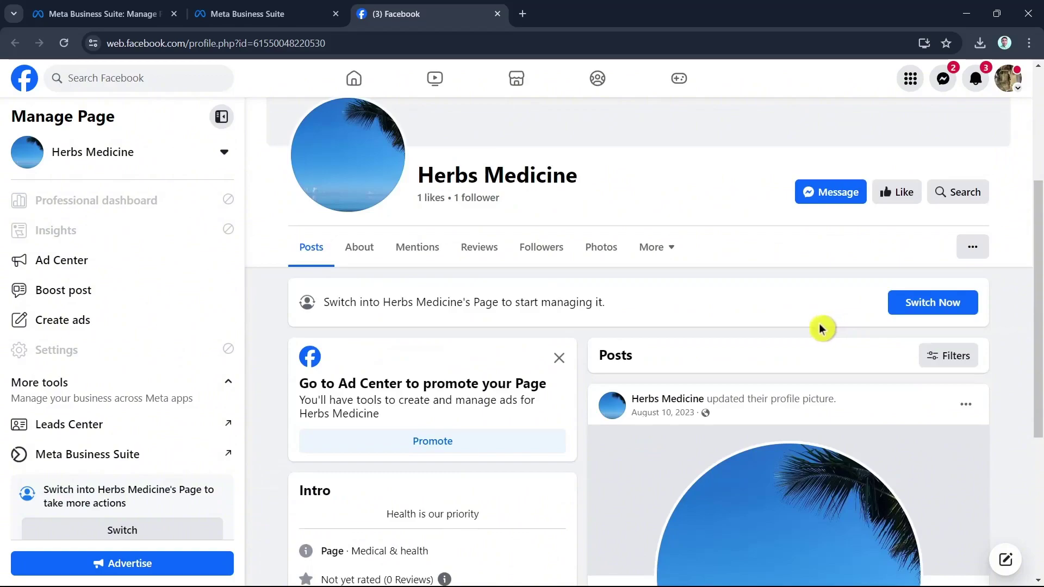
scroll(820, 327, up, 2)
click(971, 367)
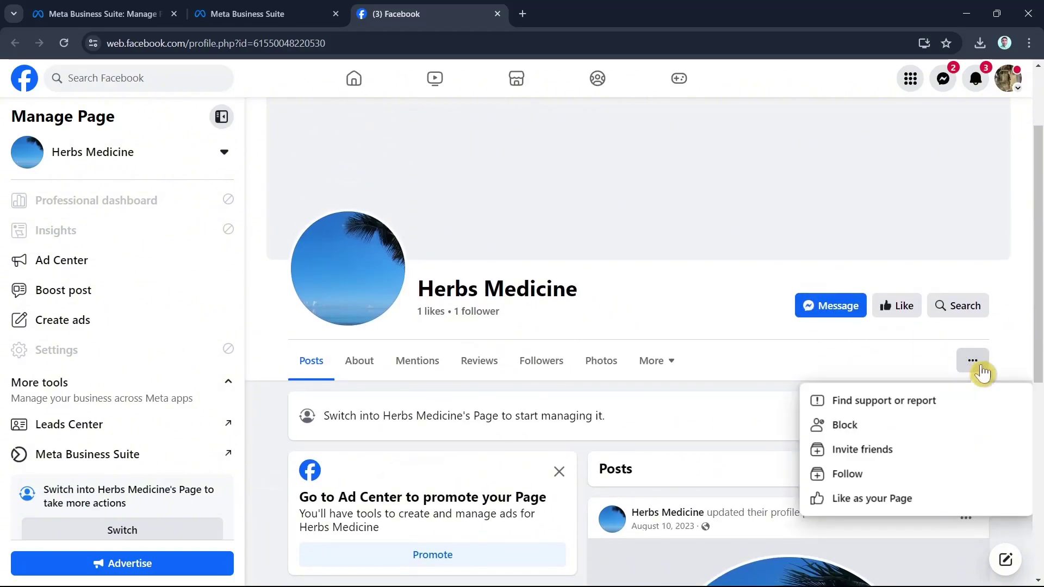
click(669, 360)
click(669, 360)
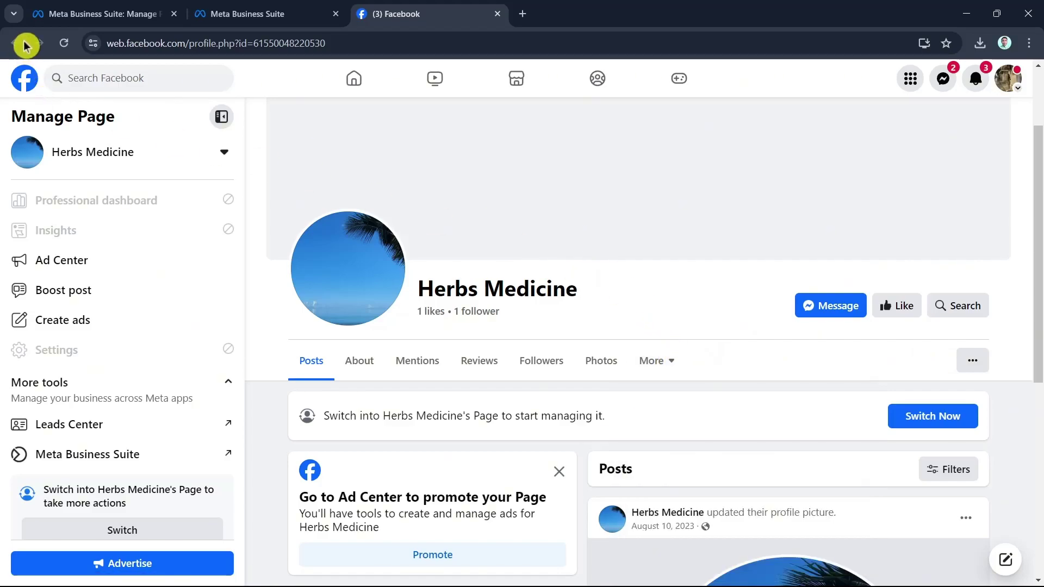
- Return to Business Suite and browse the Home page's getting-started step cards
click(497, 14)
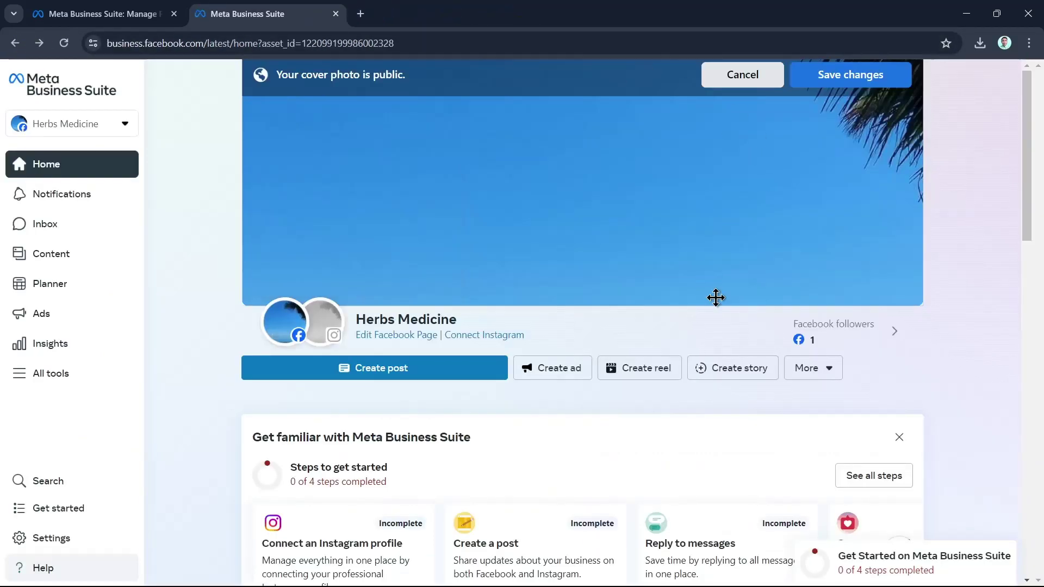
scroll(821, 448, down, 2)
scroll(822, 448, down, 2)
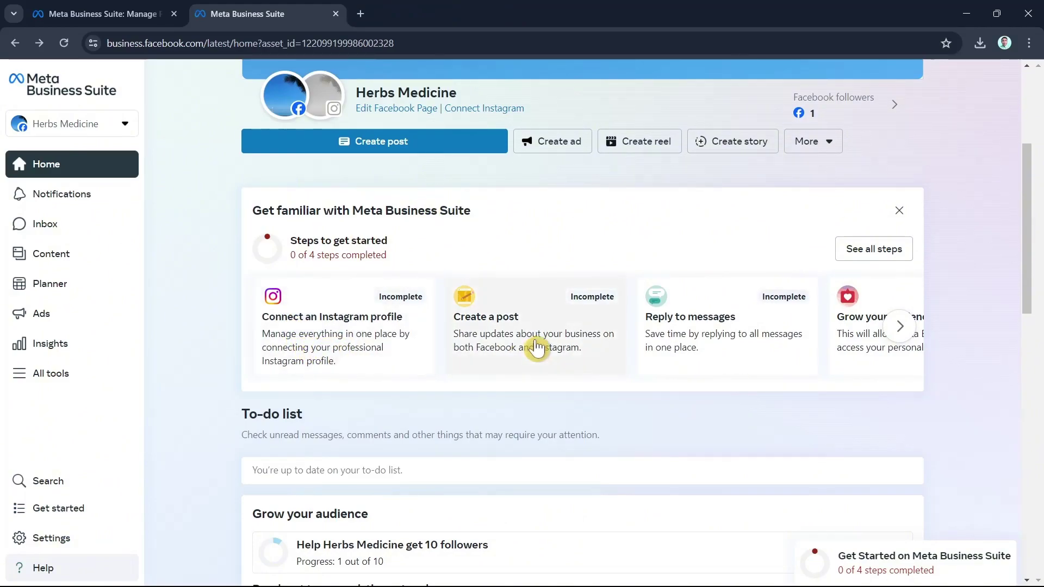
click(902, 330)
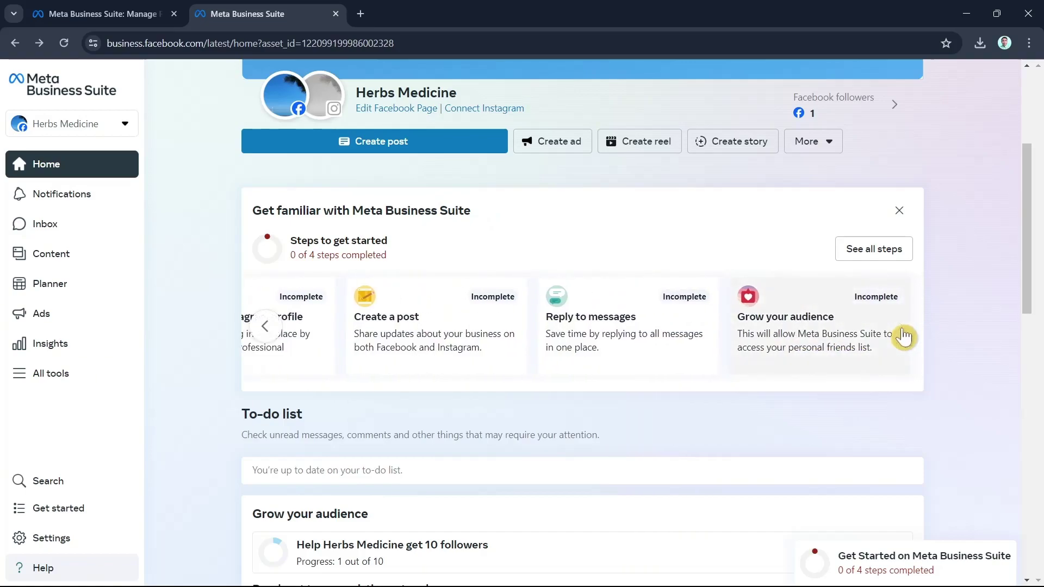
scroll(767, 390, down, 4)
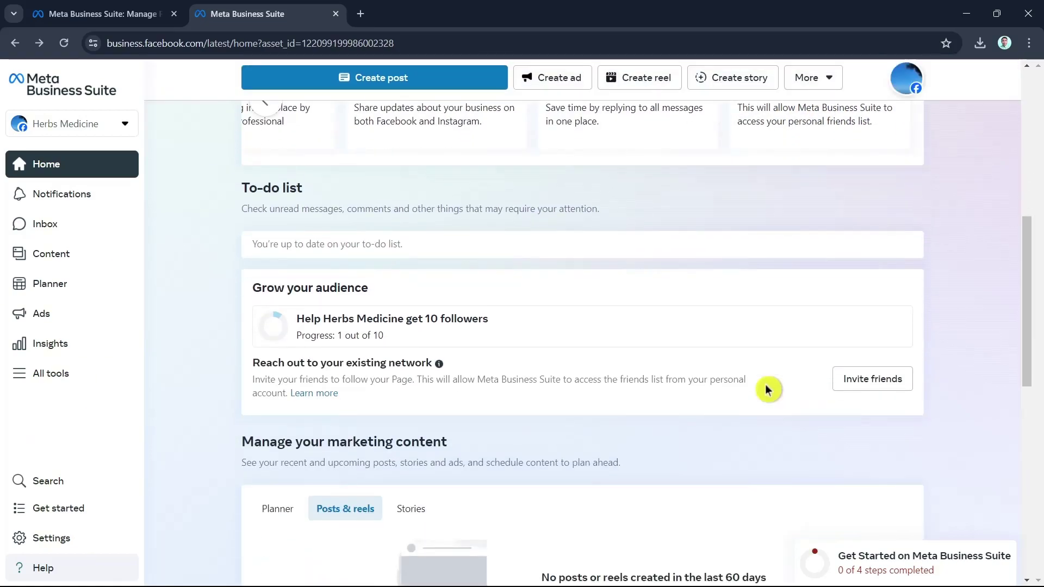
scroll(678, 353, down, 4)
scroll(852, 416, up, 10)
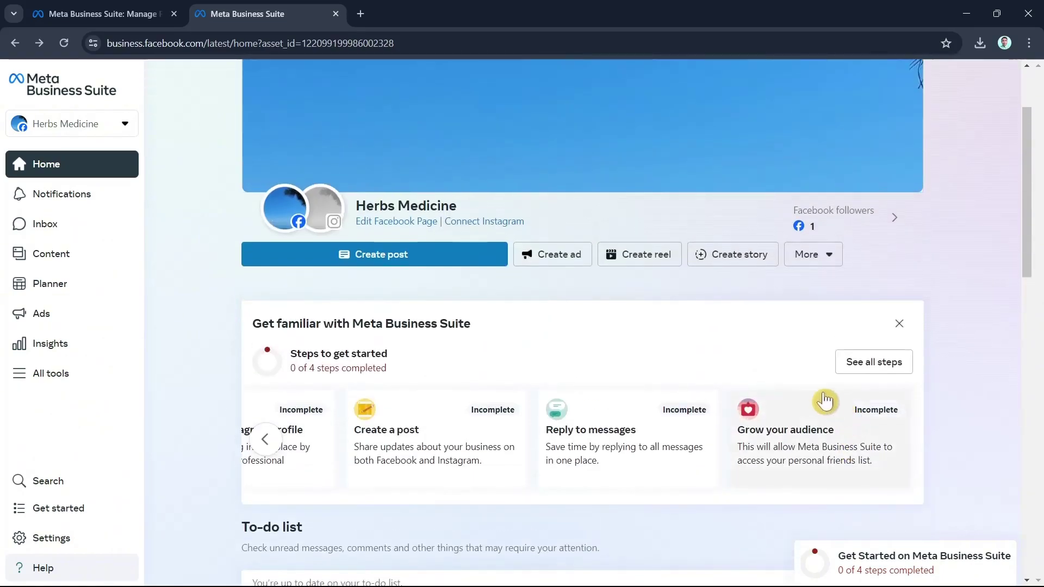
click(267, 440)
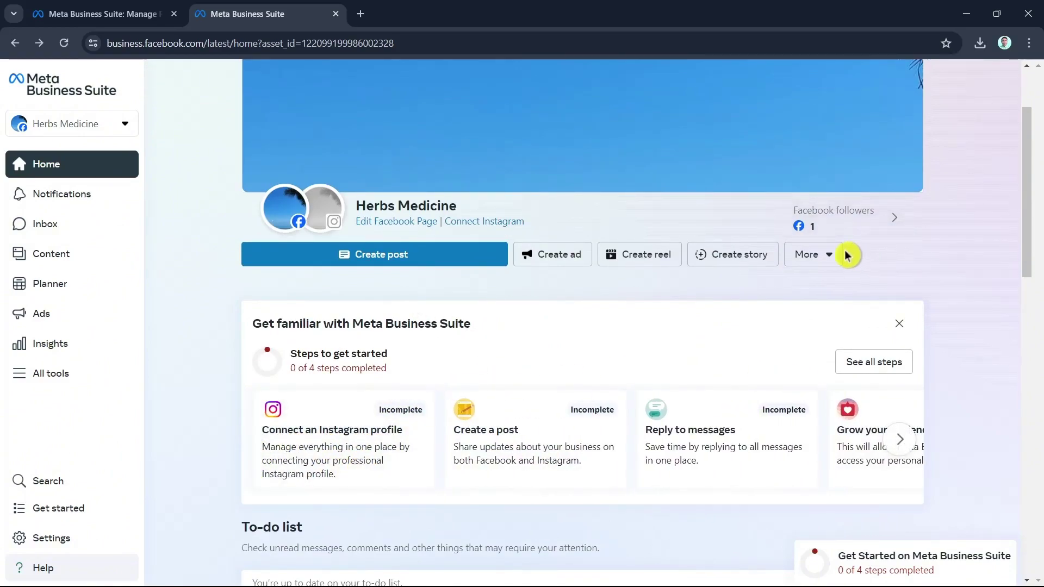
- Check the business insights overview, then start a new Herbs Medicine post
click(848, 217)
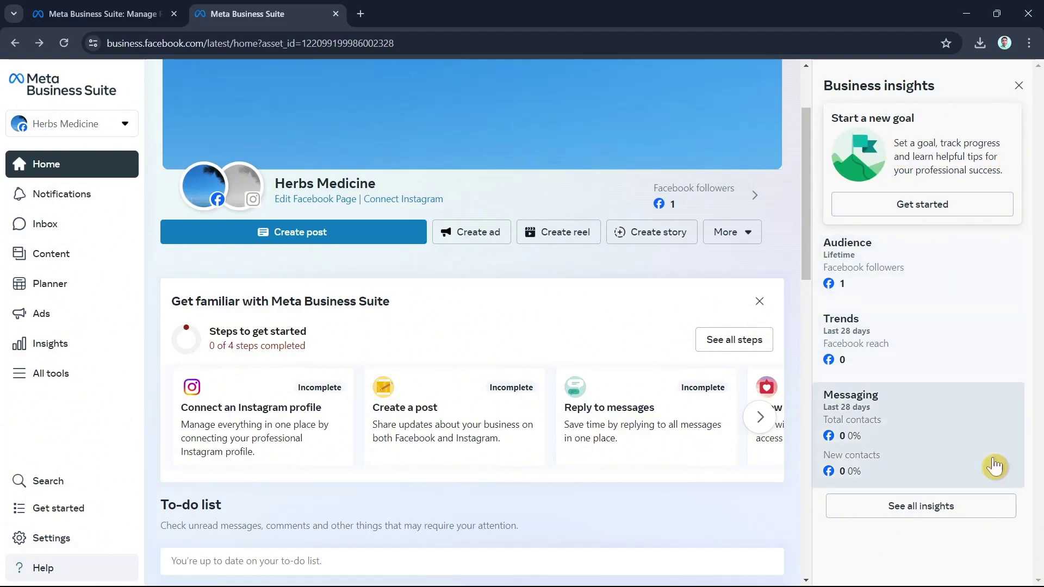
click(1018, 86)
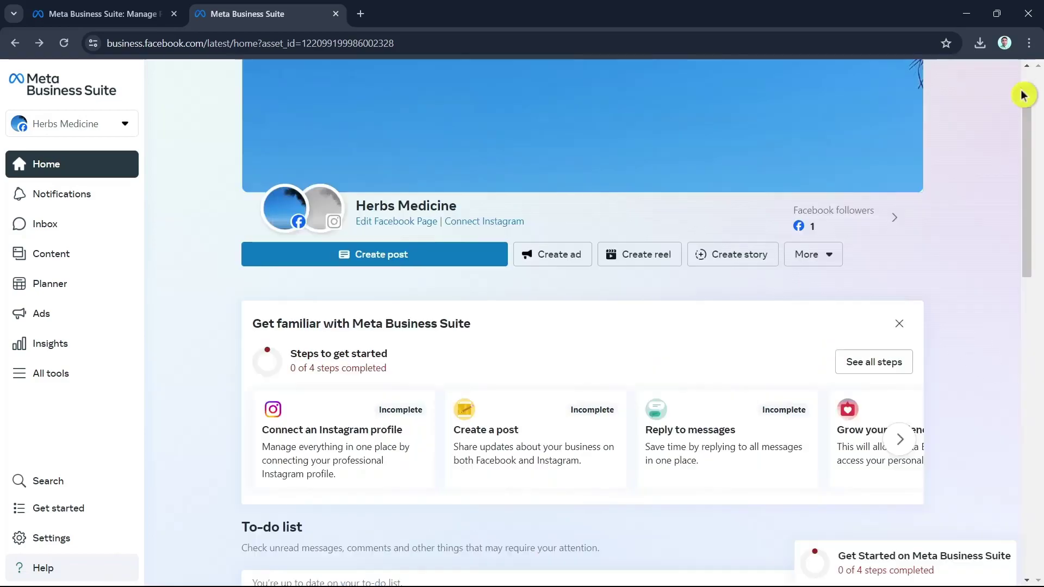
click(431, 270)
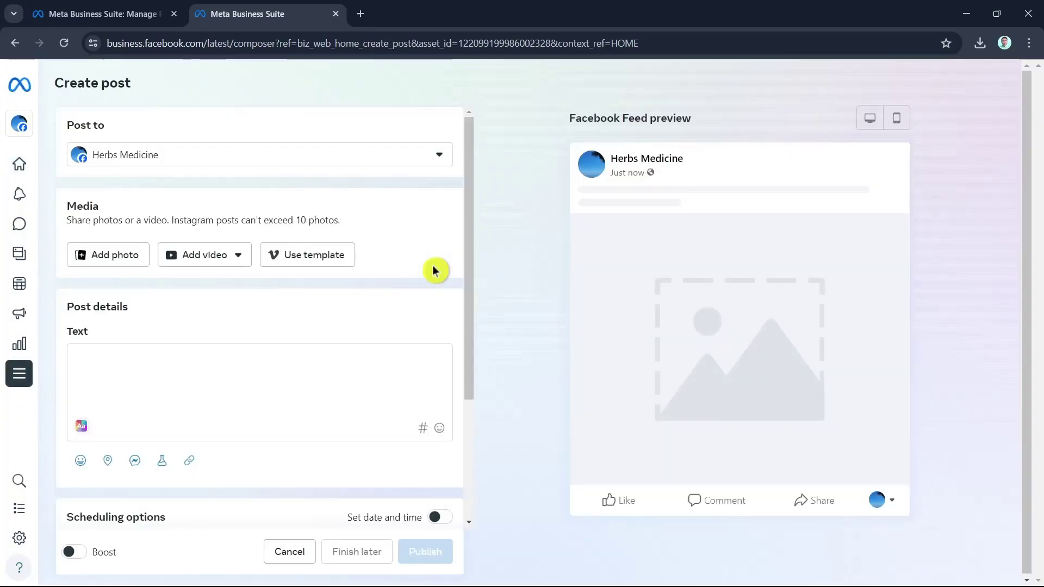
- Skip adding a photo and write the post text 'Check my sample video'
click(133, 256)
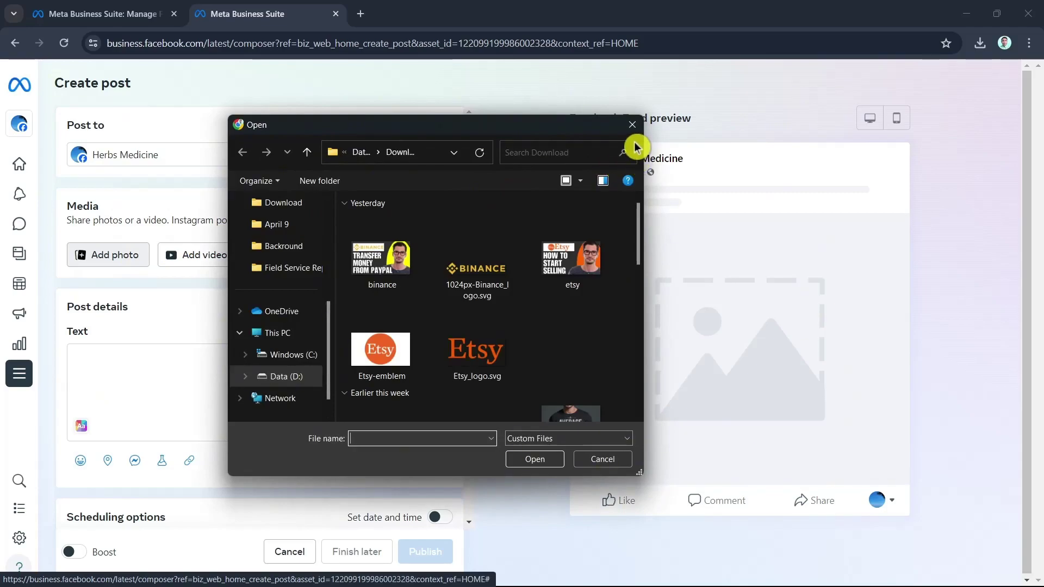
click(631, 125)
click(220, 371)
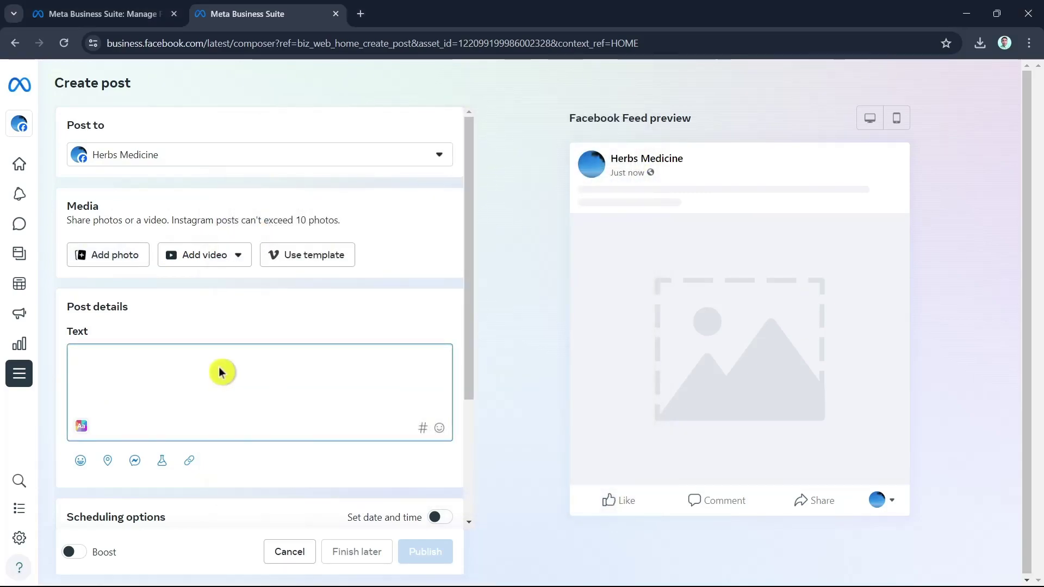
text(Sampl)
key(BackSpace)
key(BackSpace)
key(BackSpace)
key(BackSpace)
key(BackSpace)
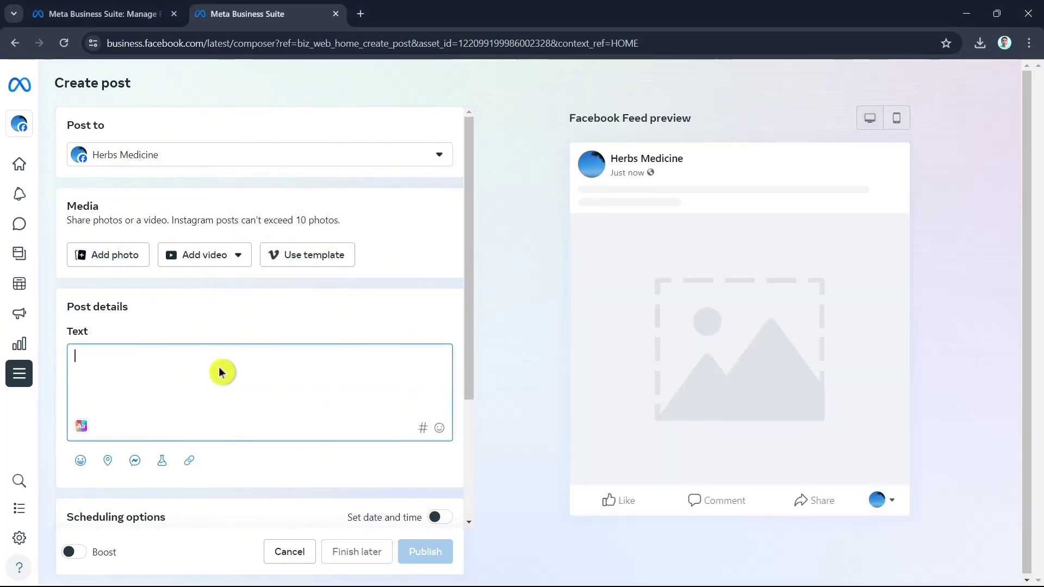
text(Check my )
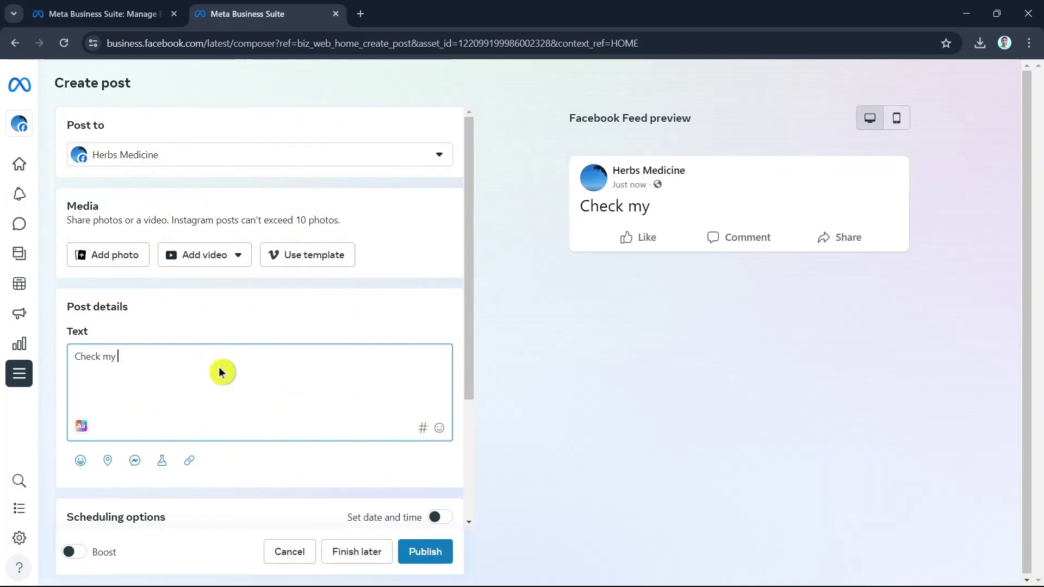
text(sample video)
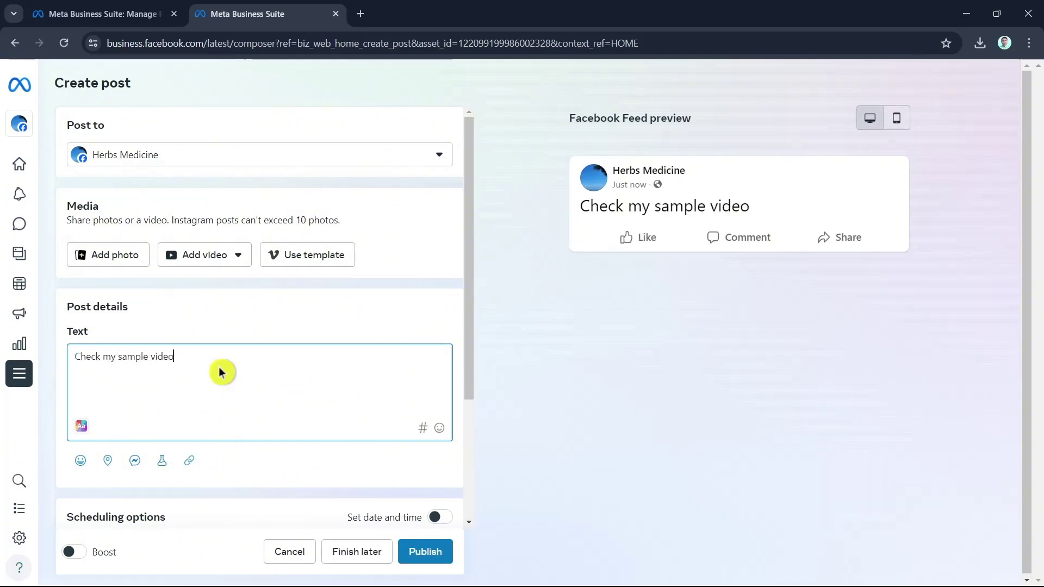
- Give the post a red background and publish it to Herbs Medicine
click(79, 429)
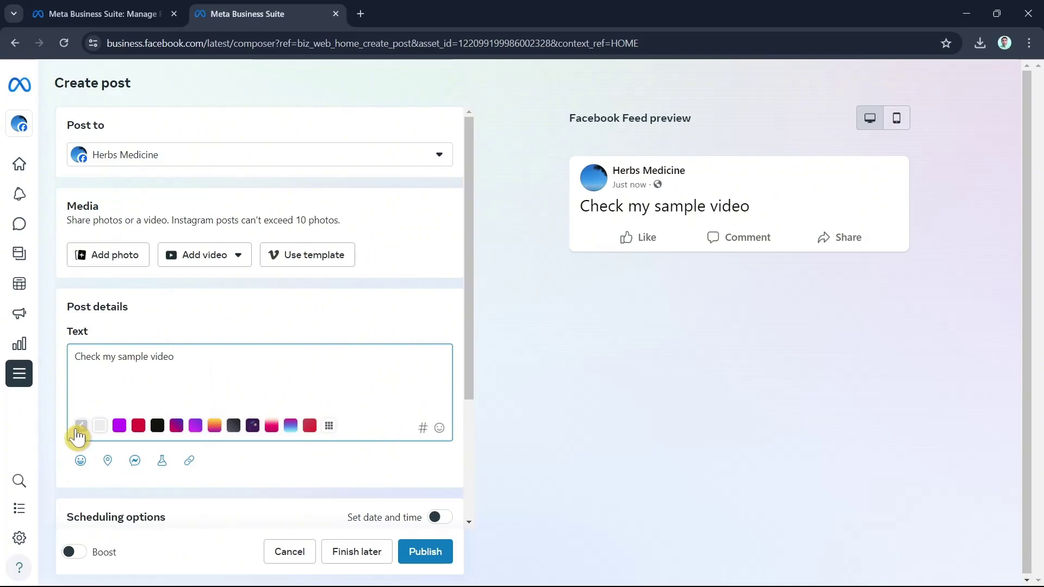
click(138, 427)
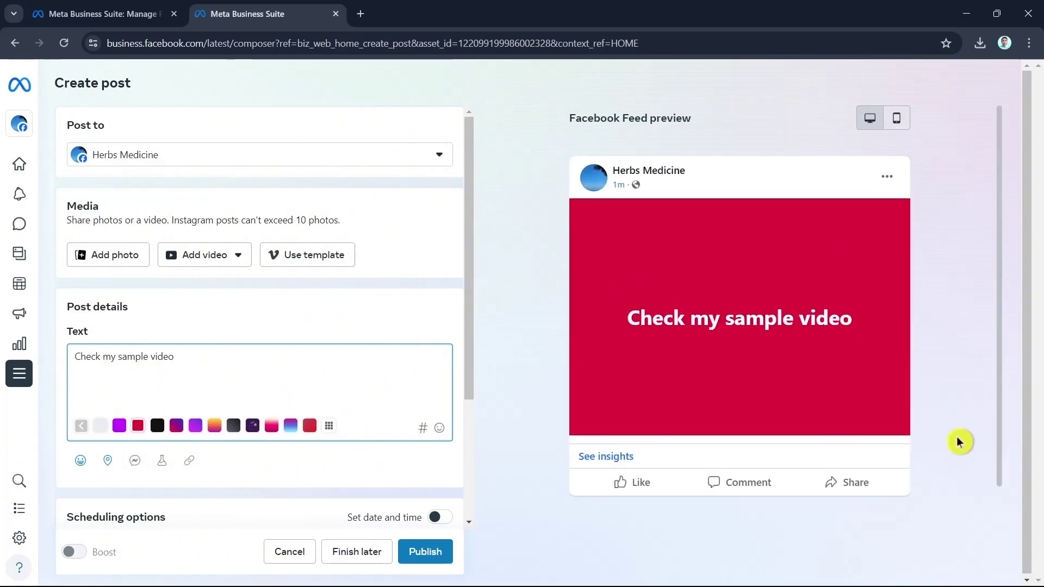
scroll(367, 460, down, 2)
scroll(367, 460, down, 2)
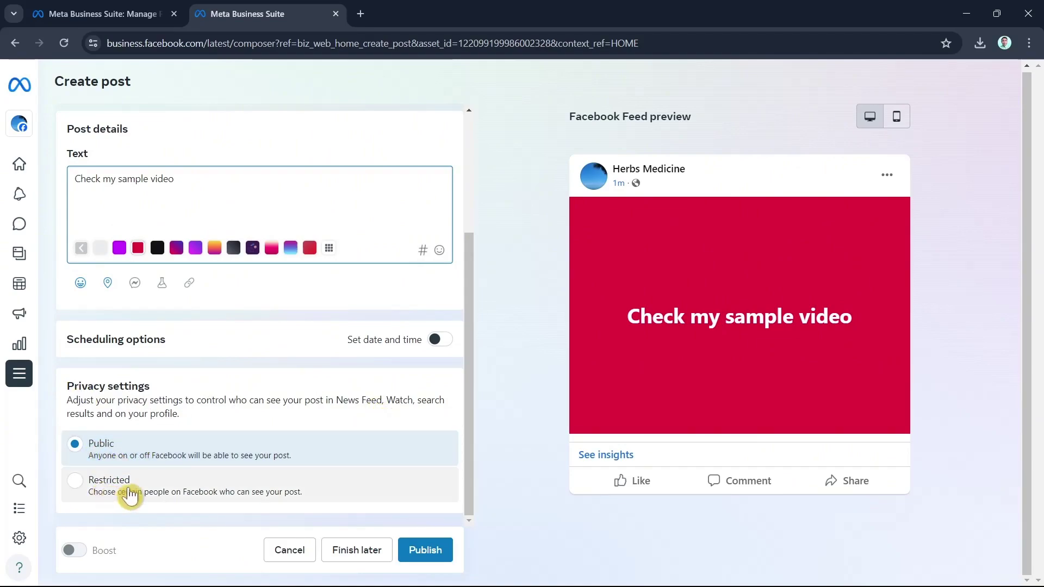
click(432, 555)
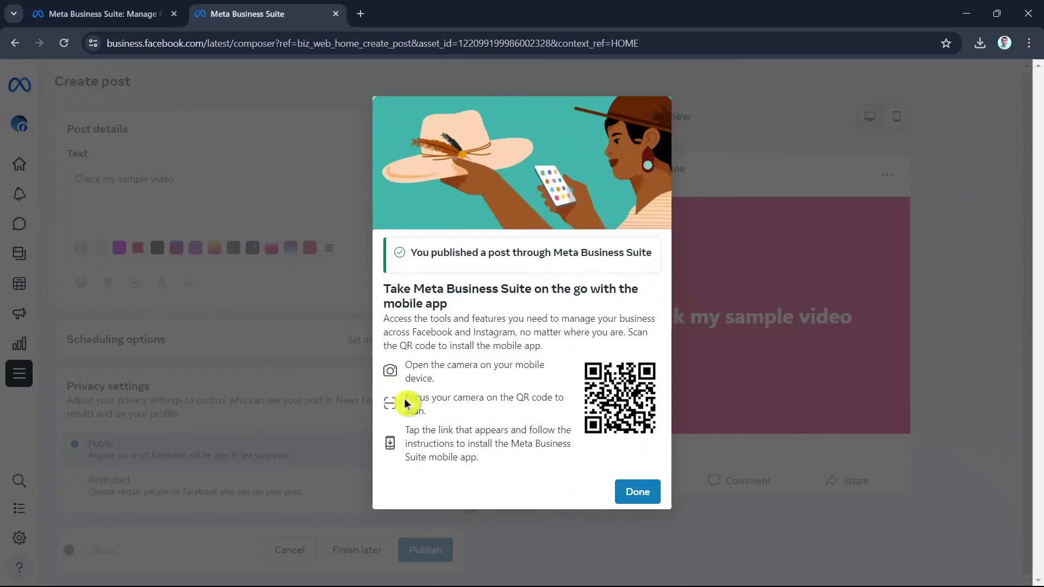
click(637, 492)
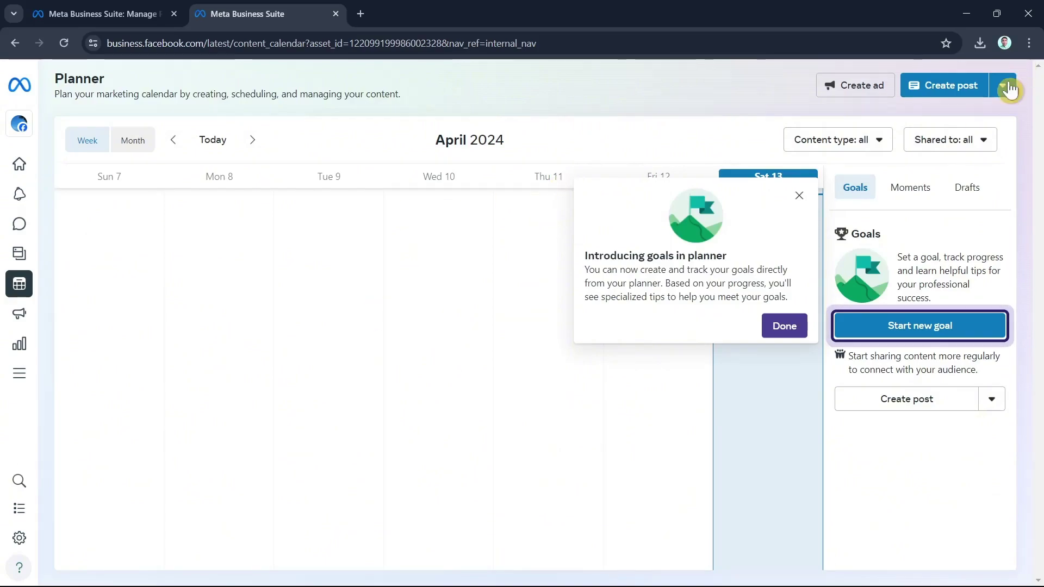
- Close the planner goals popup and reselect Herbs Medicine to return to its home dashboard
click(785, 326)
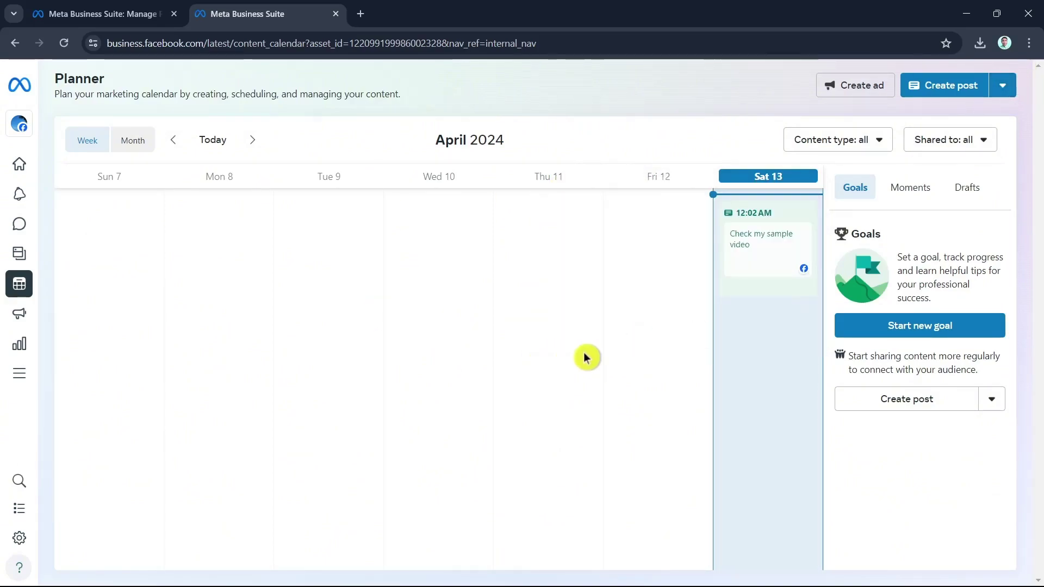
mouse_move(28, 198)
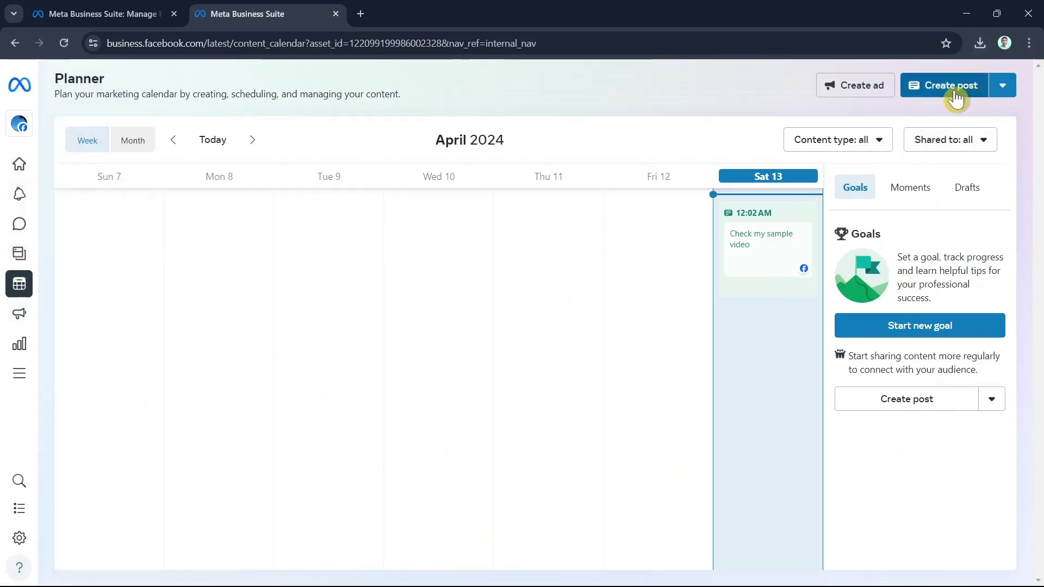
click(22, 126)
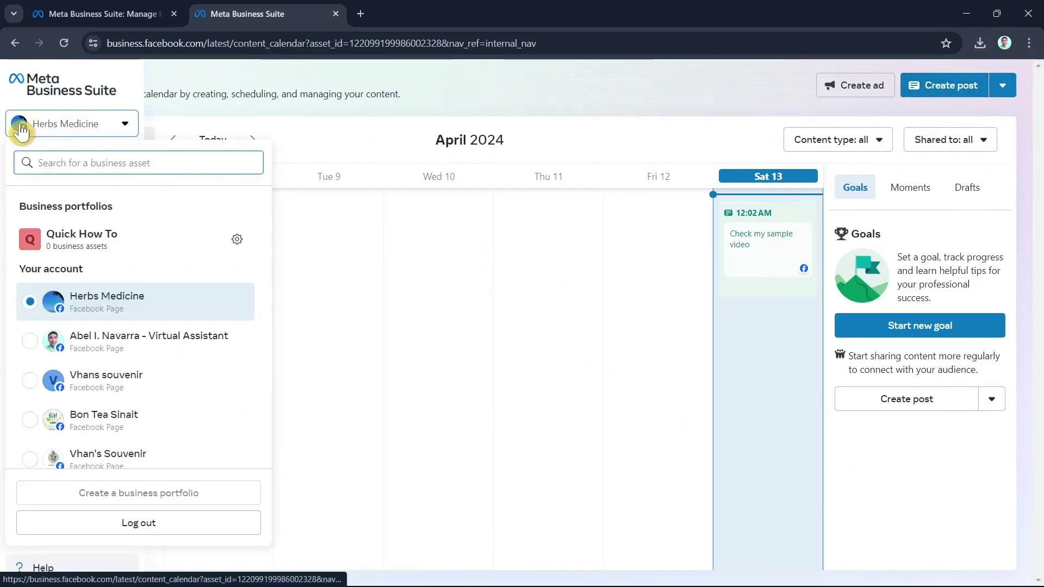
click(85, 305)
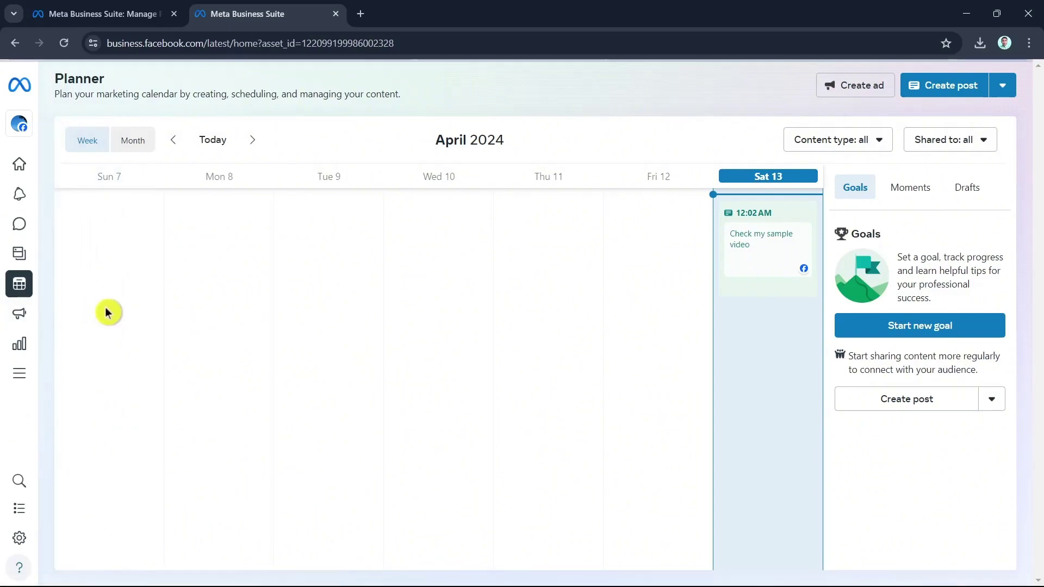
scroll(834, 489, up, 4)
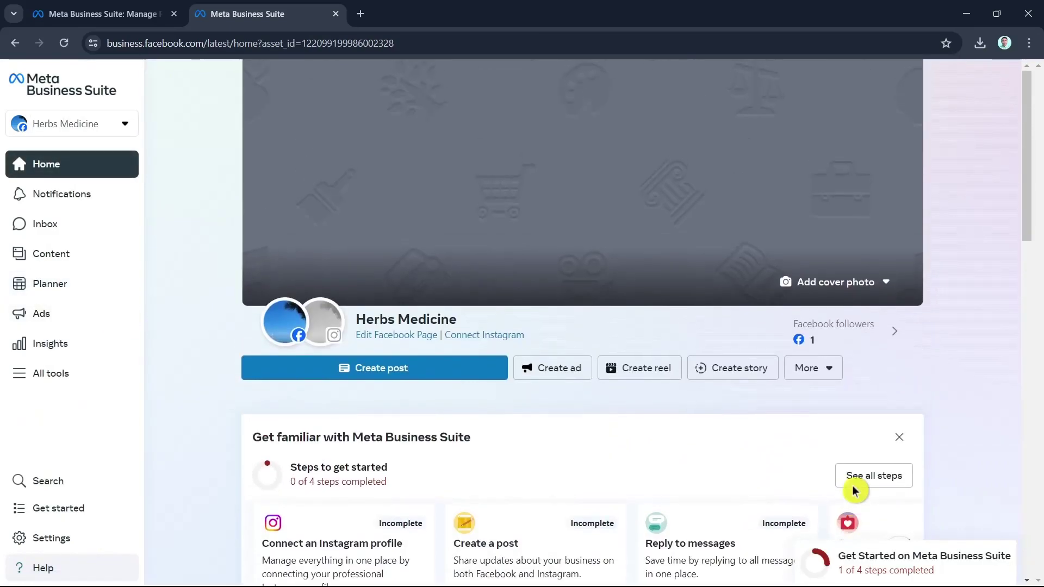
scroll(712, 429, down, 15)
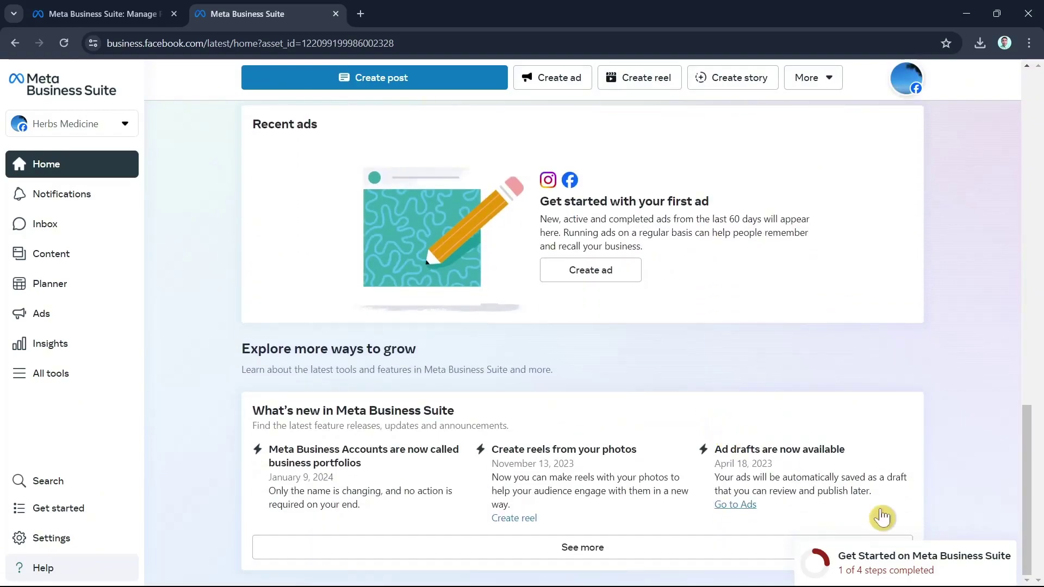
scroll(846, 489, up, 15)
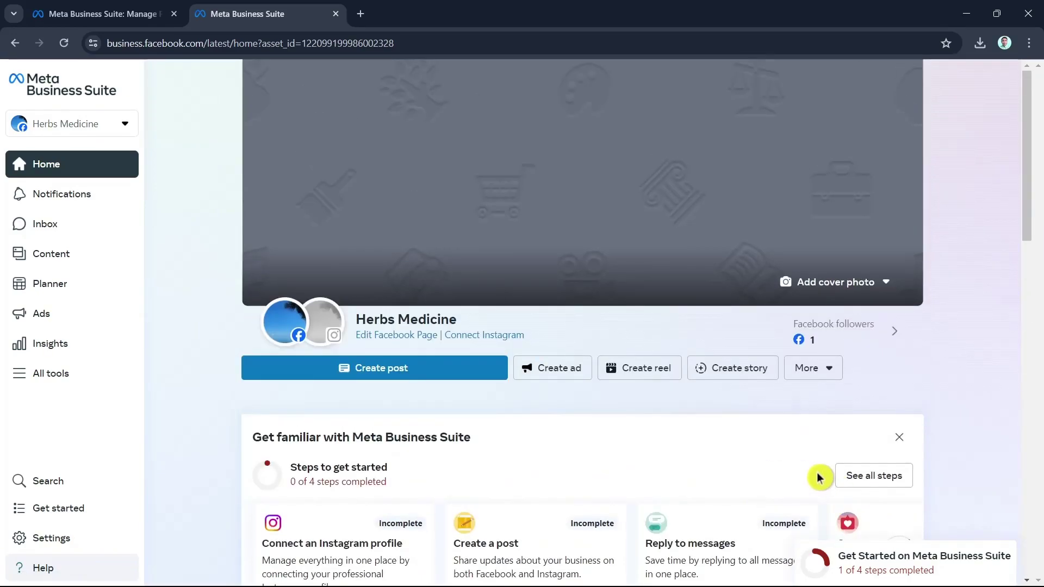